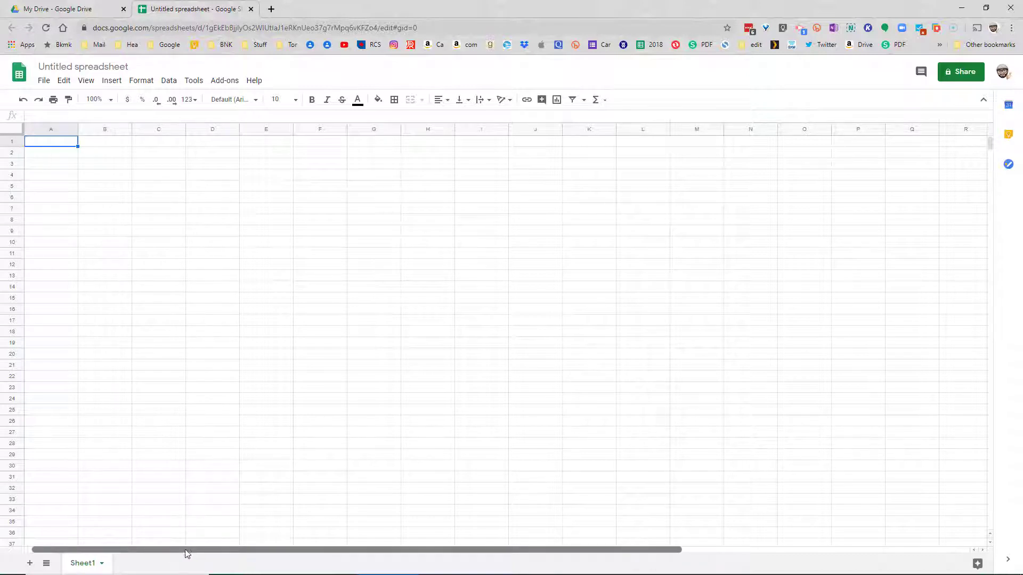
Examine the blank sheet's extent across all columns to Z and down through the rows of column A.
left_click_drag(187, 553, 507, 561)
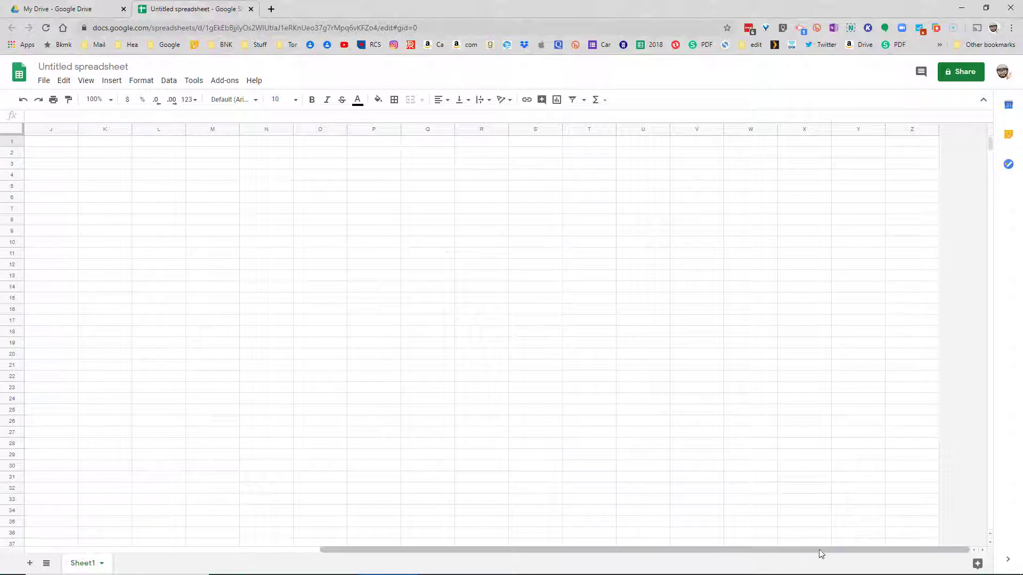
left_click_drag(819, 552, 421, 558)
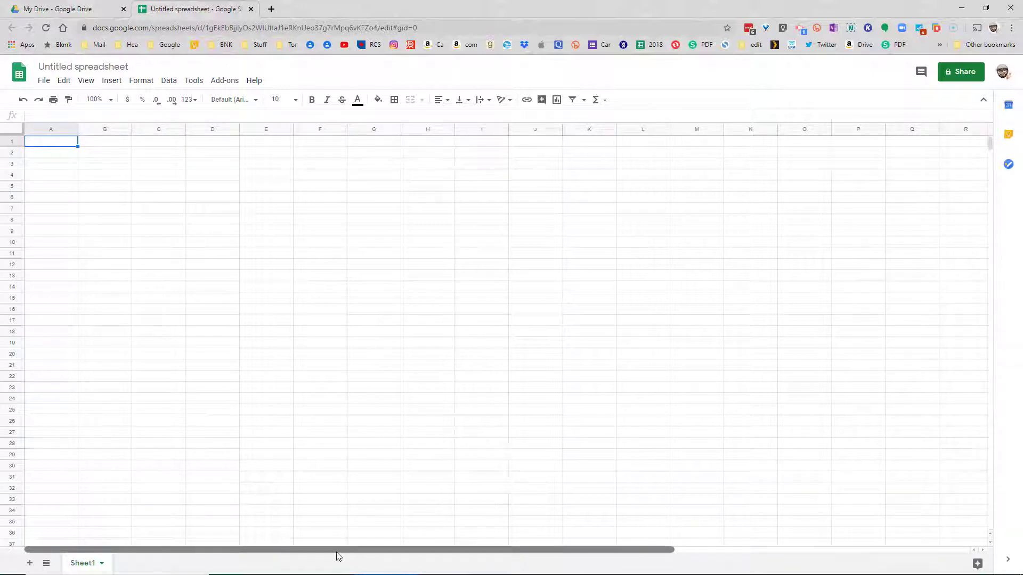
left_click(62, 132)
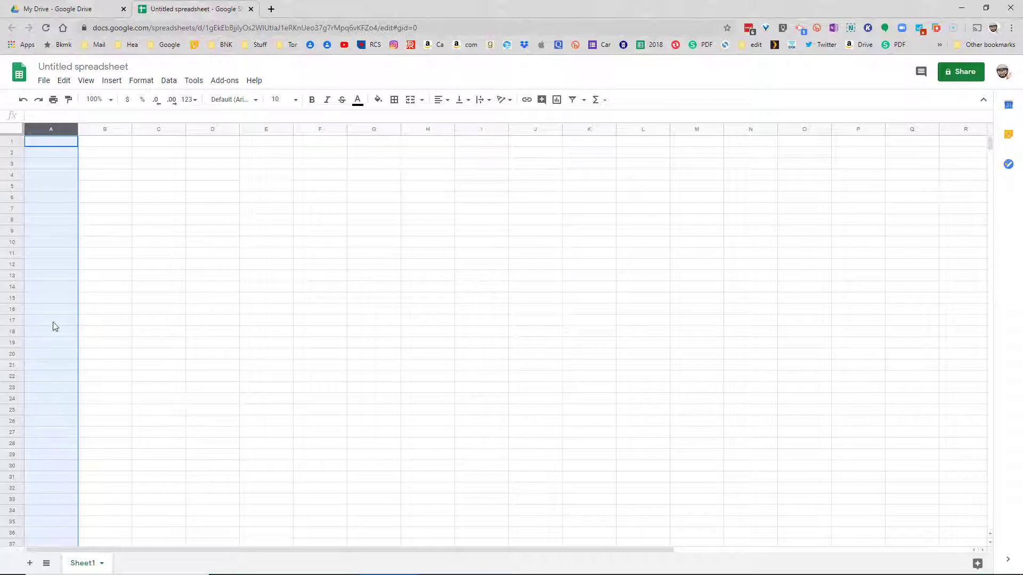
scroll(45, 333, "down", 20)
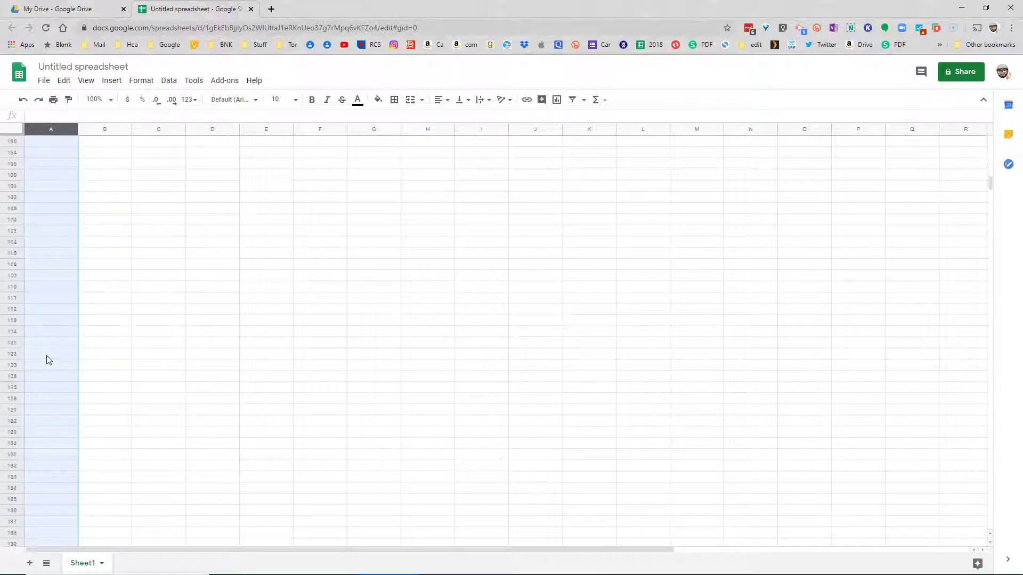
scroll(47, 360, "down", 20)
scroll(40, 375, "down", 20)
scroll(62, 479, "up", 20)
scroll(41, 410, "up", 20)
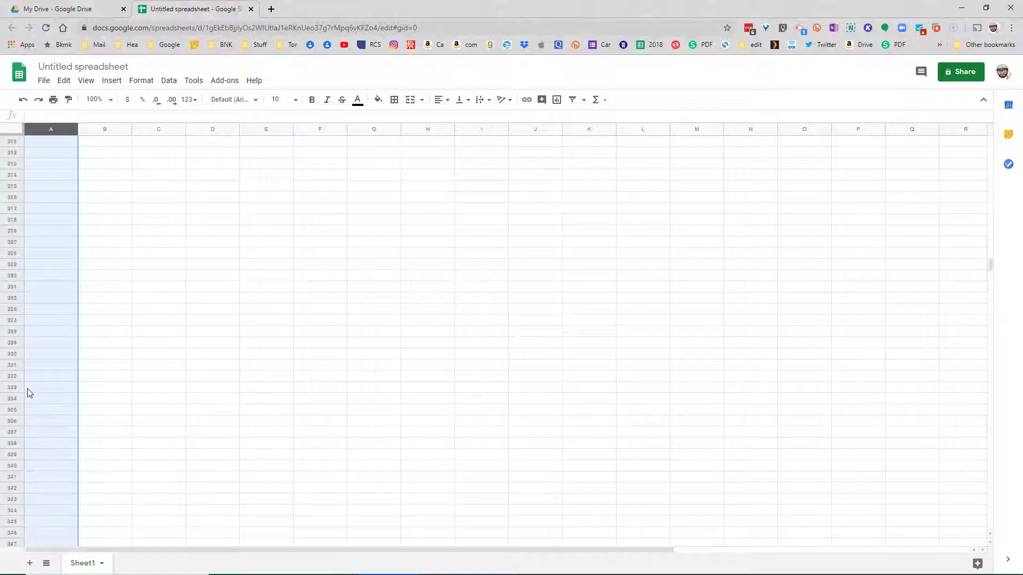
scroll(62, 382, "up", 20)
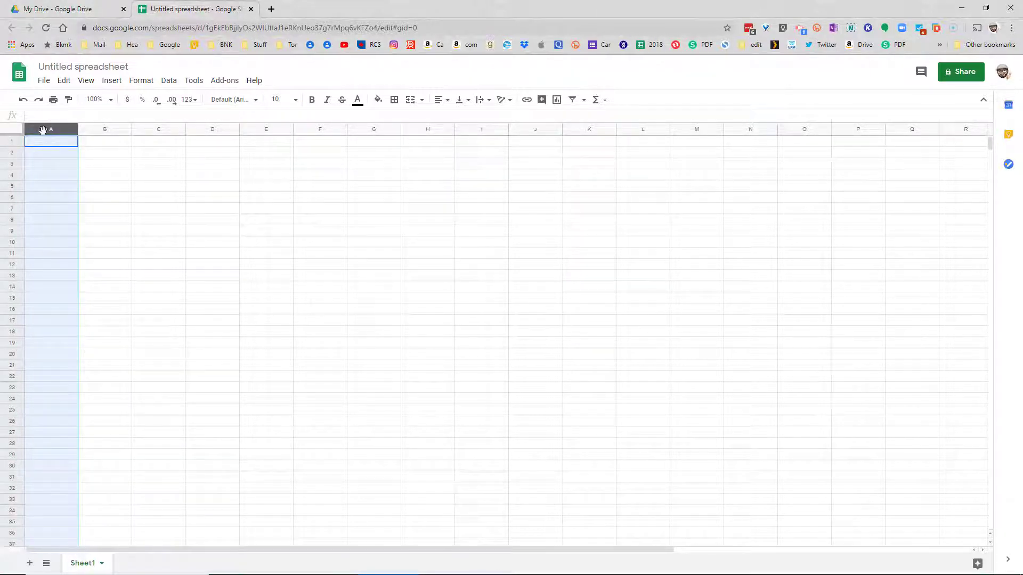
Select whole columns B, G, P and A one at a time, finishing on cell C5.
left_click(105, 162)
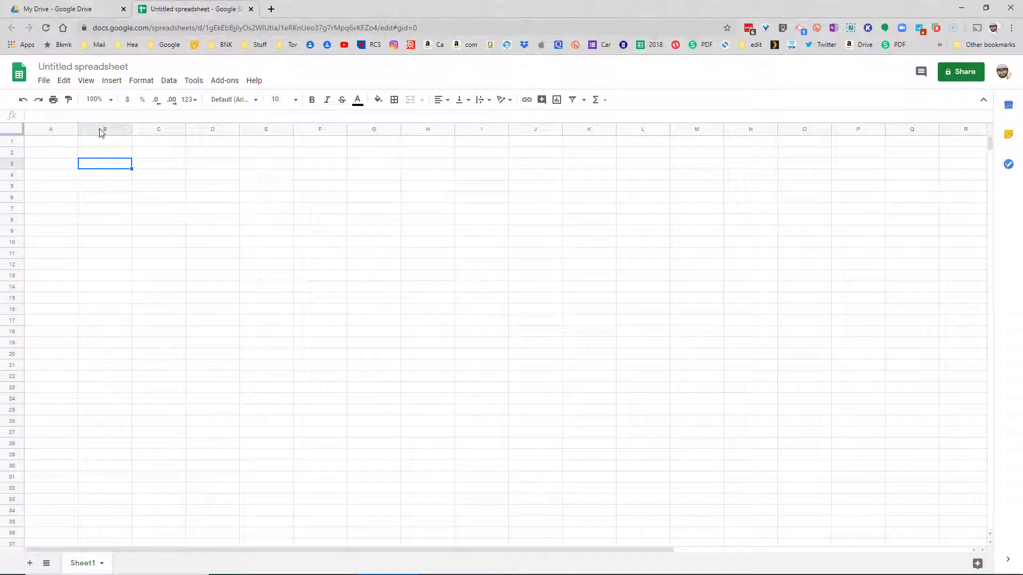
left_click(100, 129)
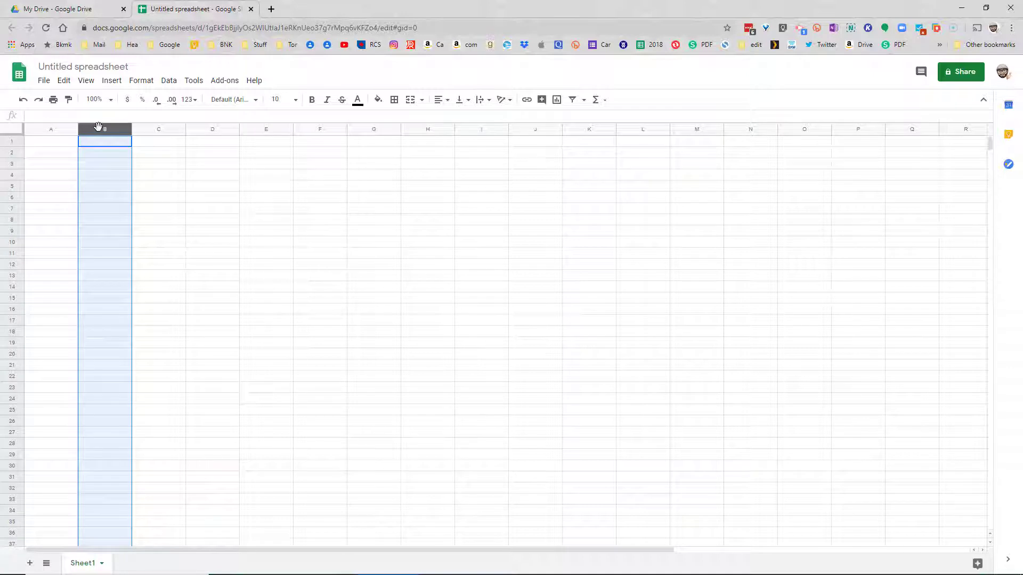
left_click(362, 128)
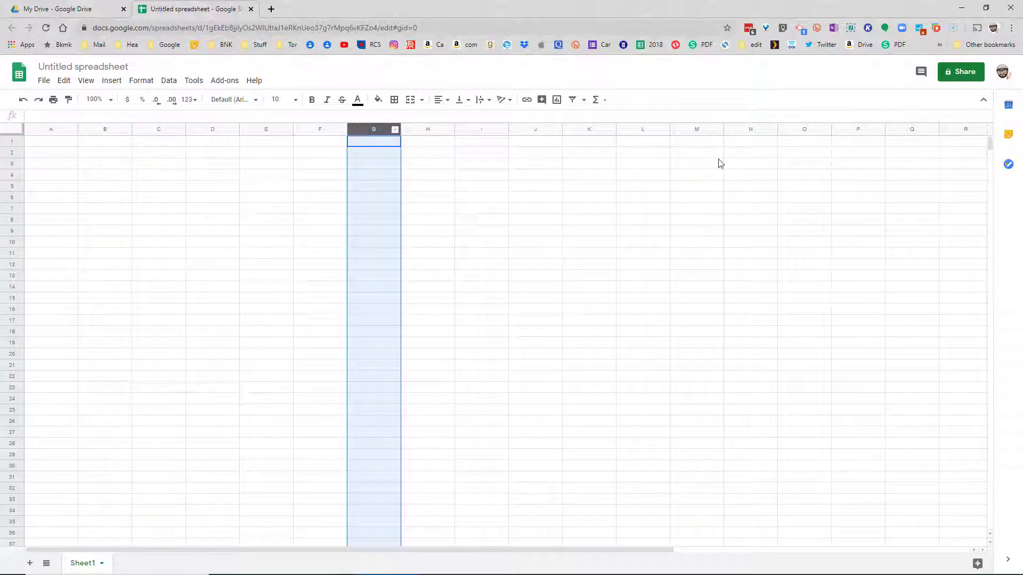
left_click(855, 127)
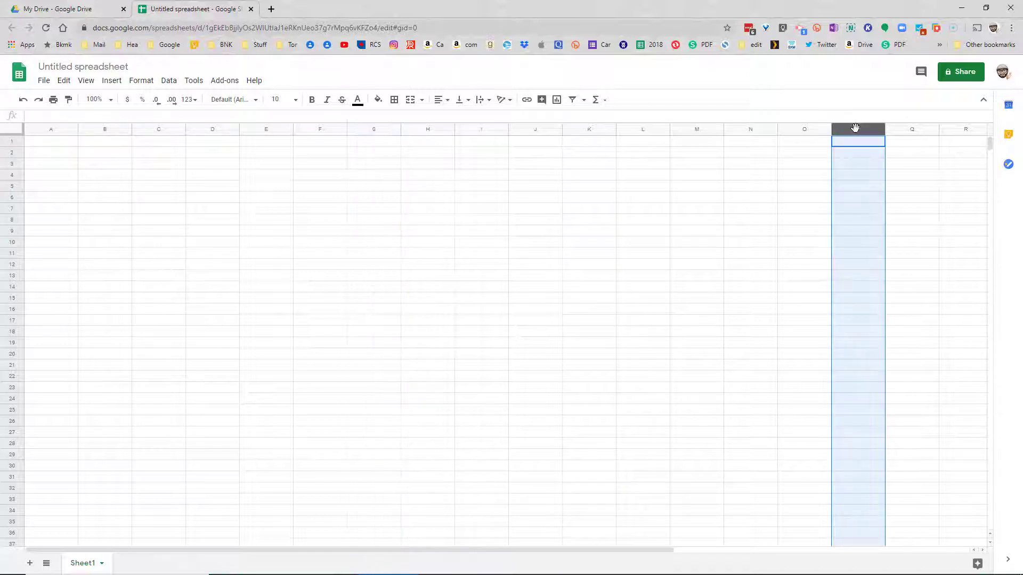
left_click(33, 131)
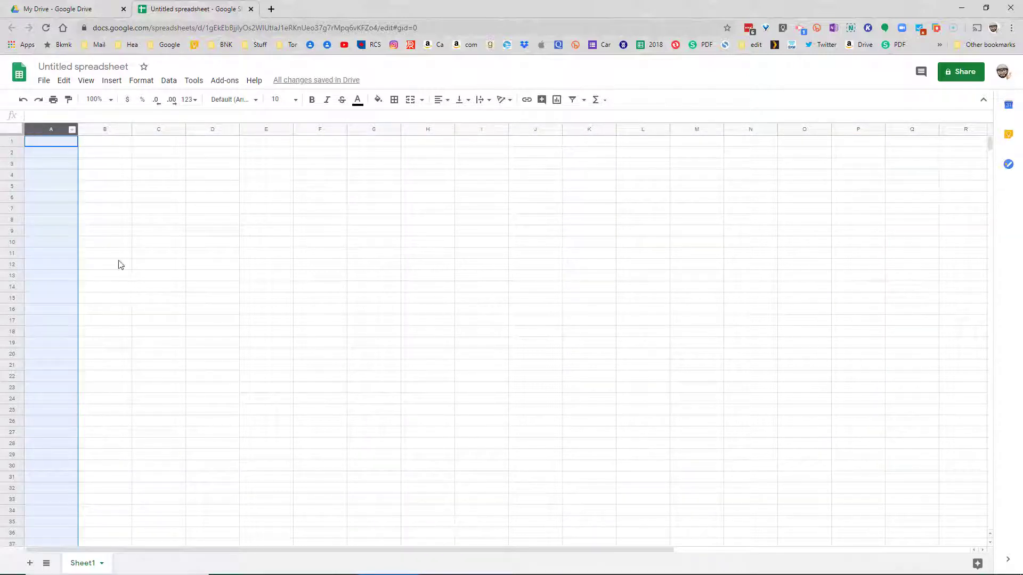
left_click(152, 187)
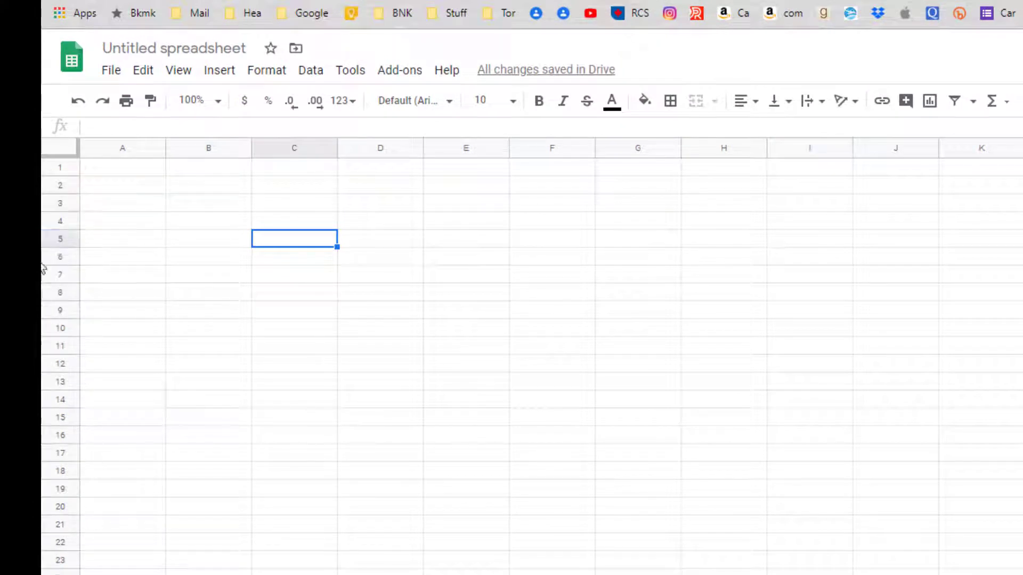
Select all of row 1, followed by all of column A.
left_click(56, 168)
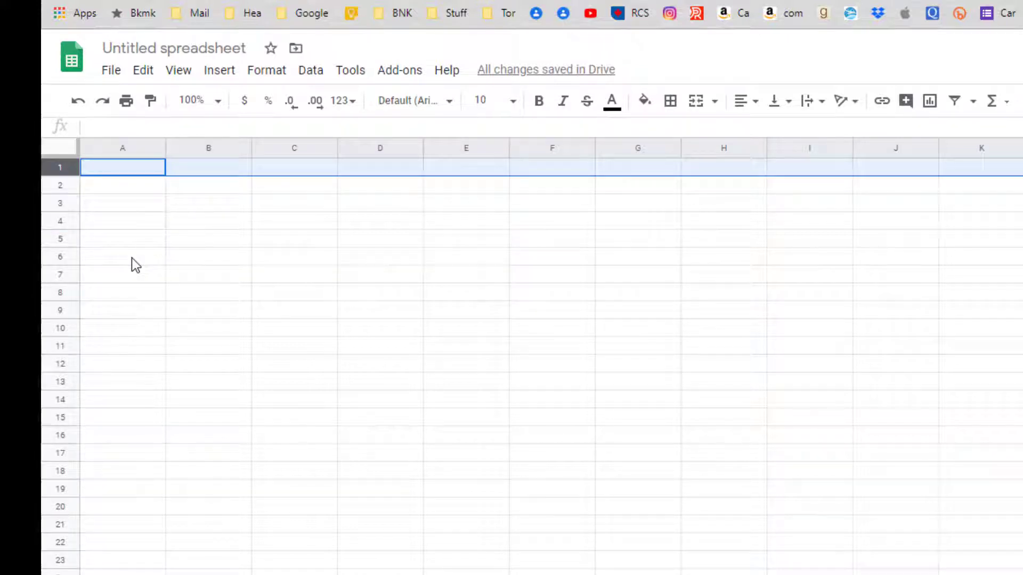
mouse_move(60, 167)
left_mouse_down()
mouse_move(56, 207)
mouse_move(59, 169)
left_mouse_up()
left_click(140, 150)
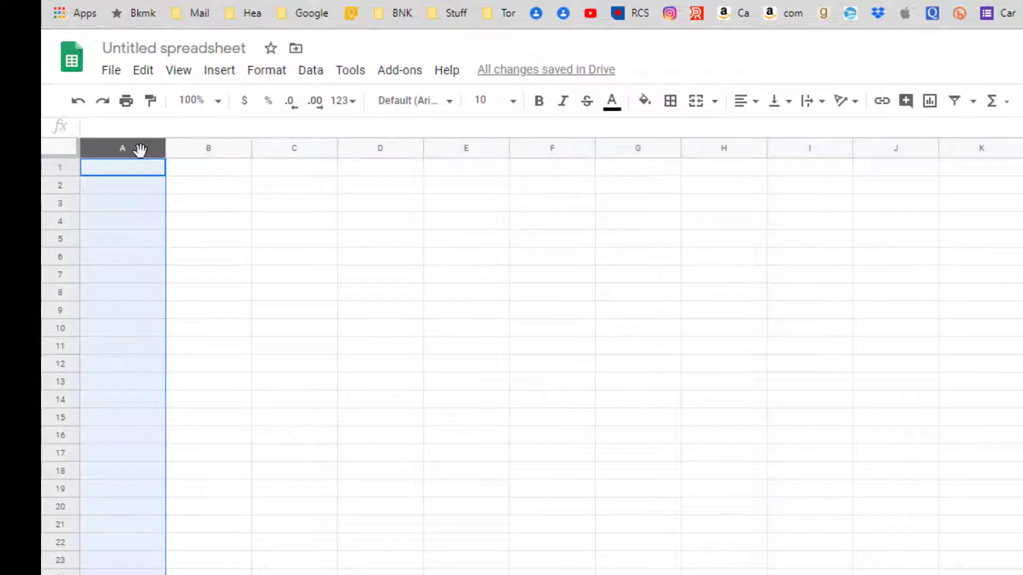
Select the individual cells A1, F1, D15 and A5 one after another.
left_click(137, 175)
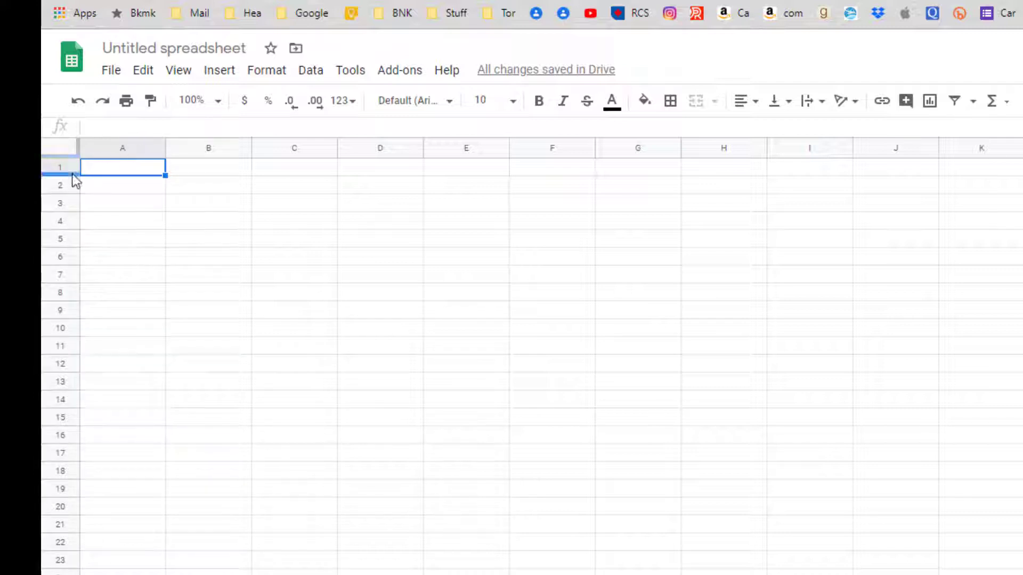
left_click(560, 176)
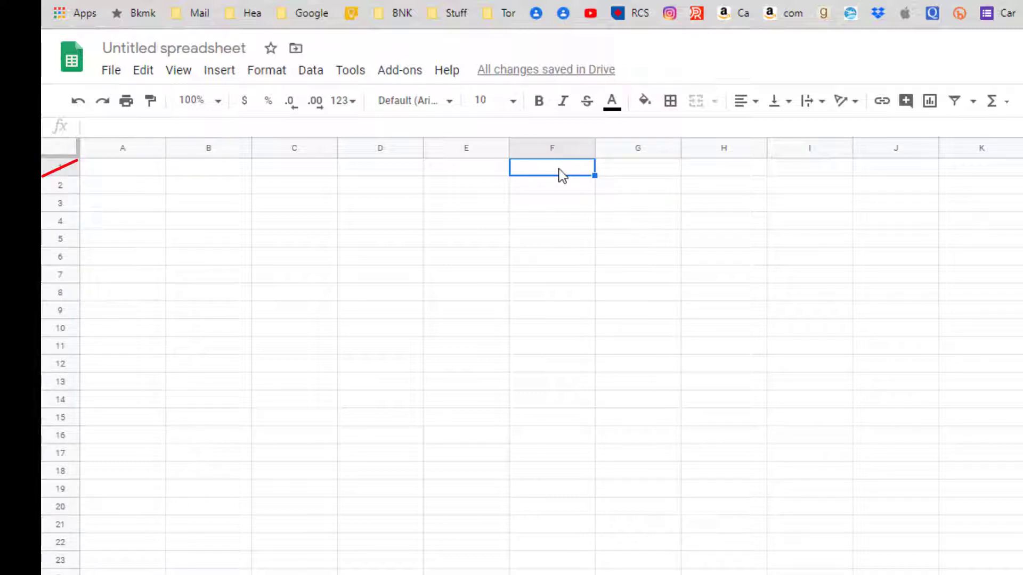
left_click(393, 421)
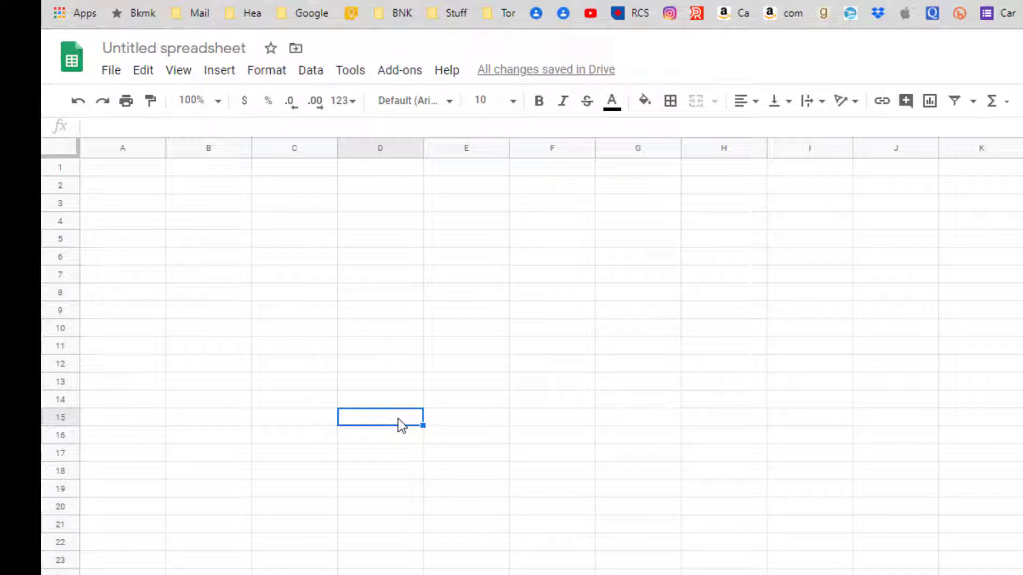
left_click(120, 236)
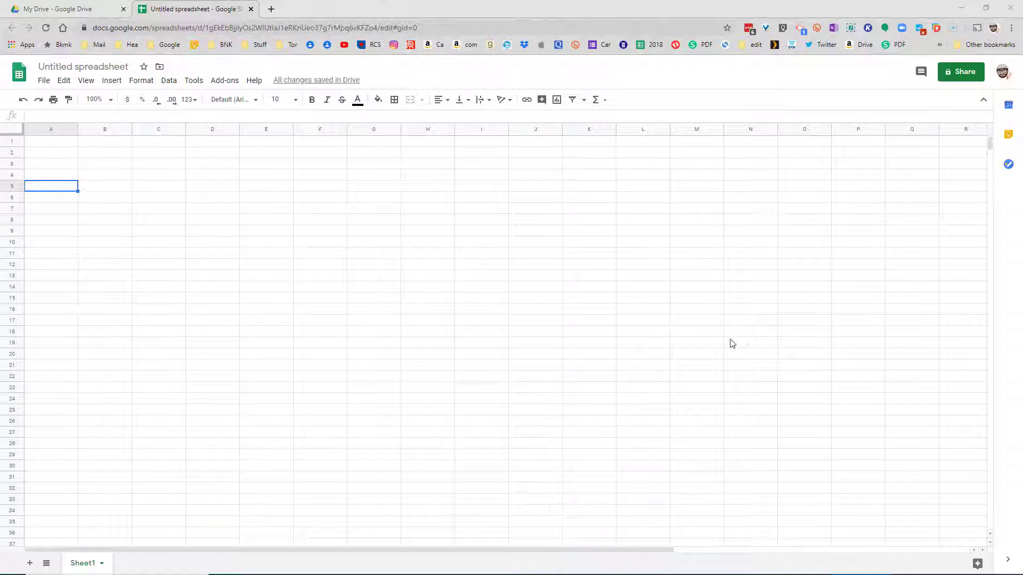
Enter the labels Name, Age, Event and Home down column C in cells C5 to C8.
left_click(162, 191)
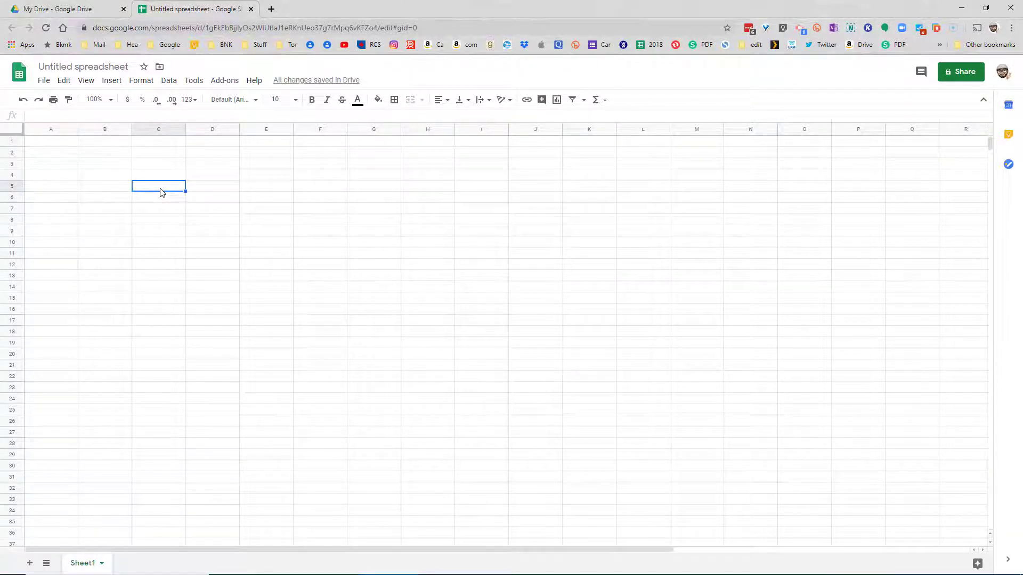
type("Name")
key("Return")
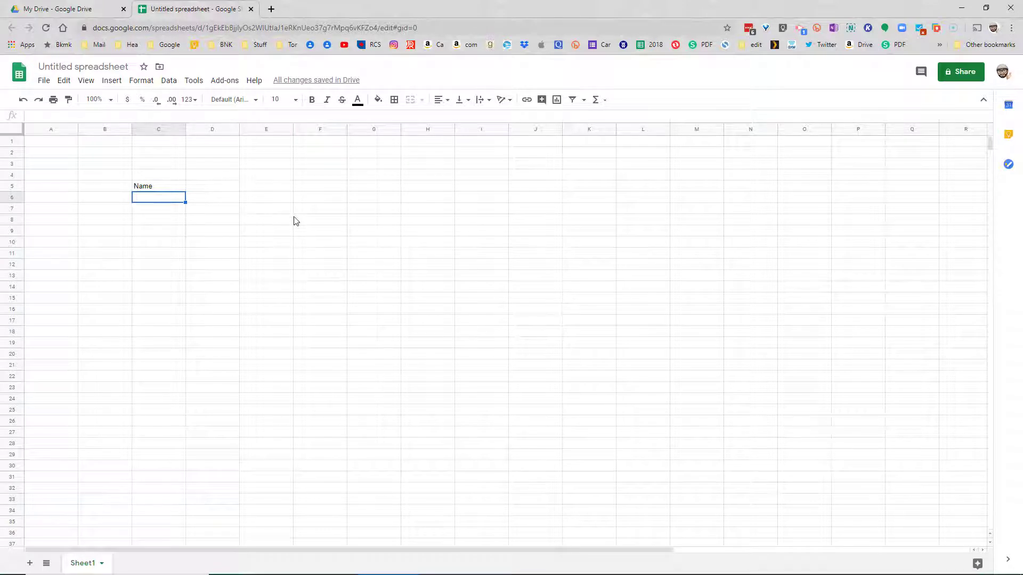
type("Age")
key("Return")
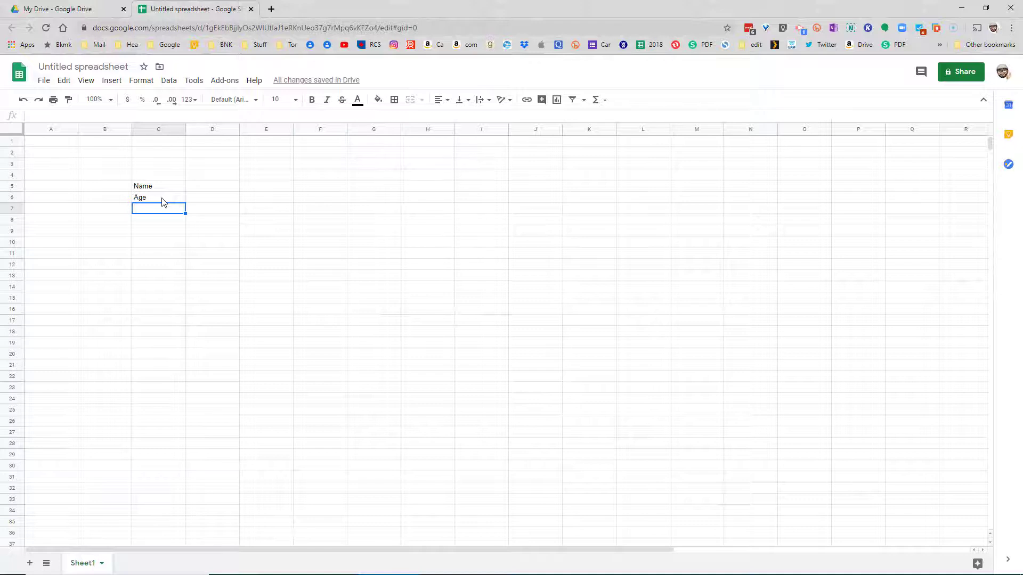
type("Event")
key("Return")
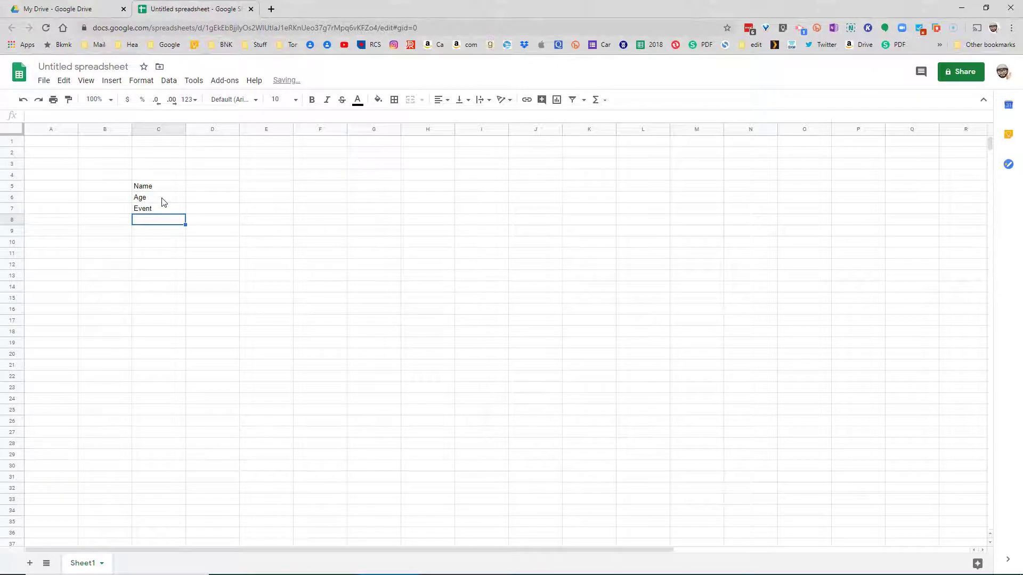
type("Home")
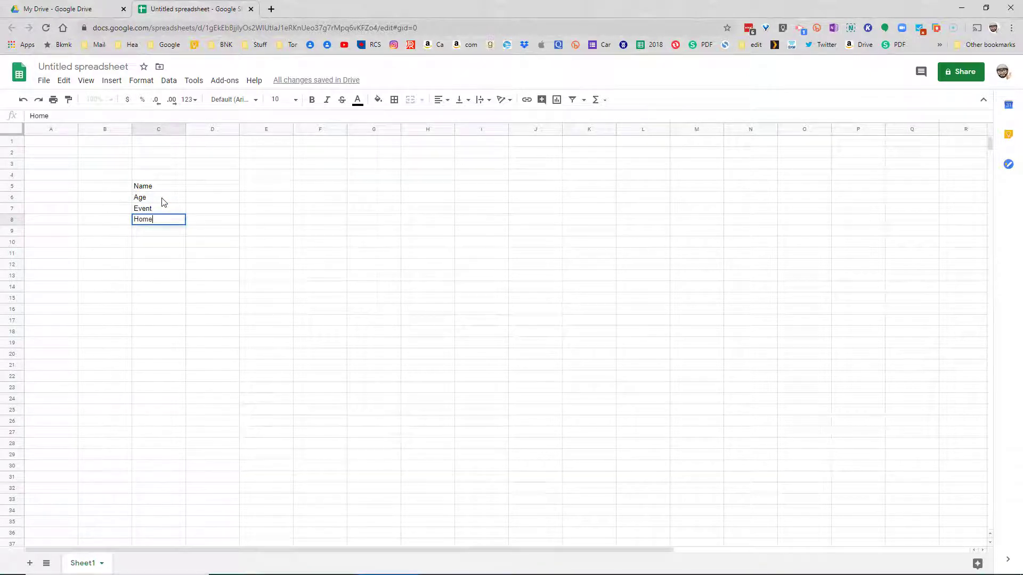
key("Return")
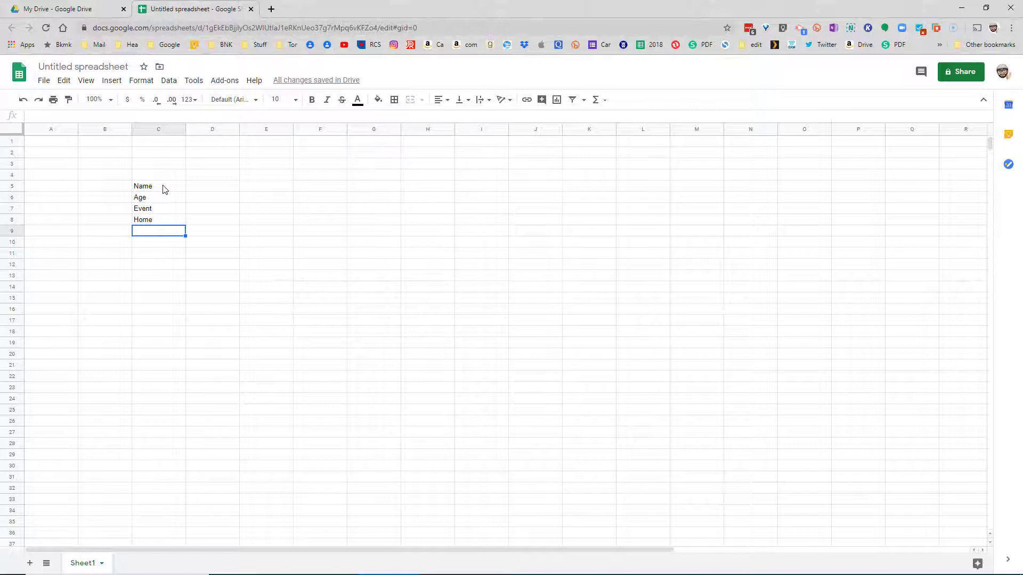
Re-enter the label Name in cell C5.
left_click(163, 188)
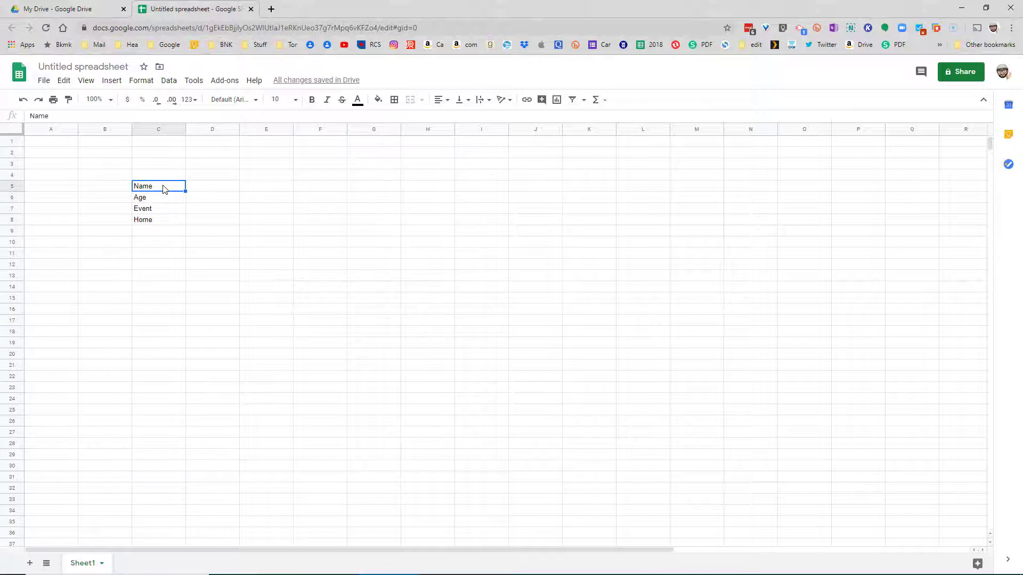
type("Name")
key("Return")
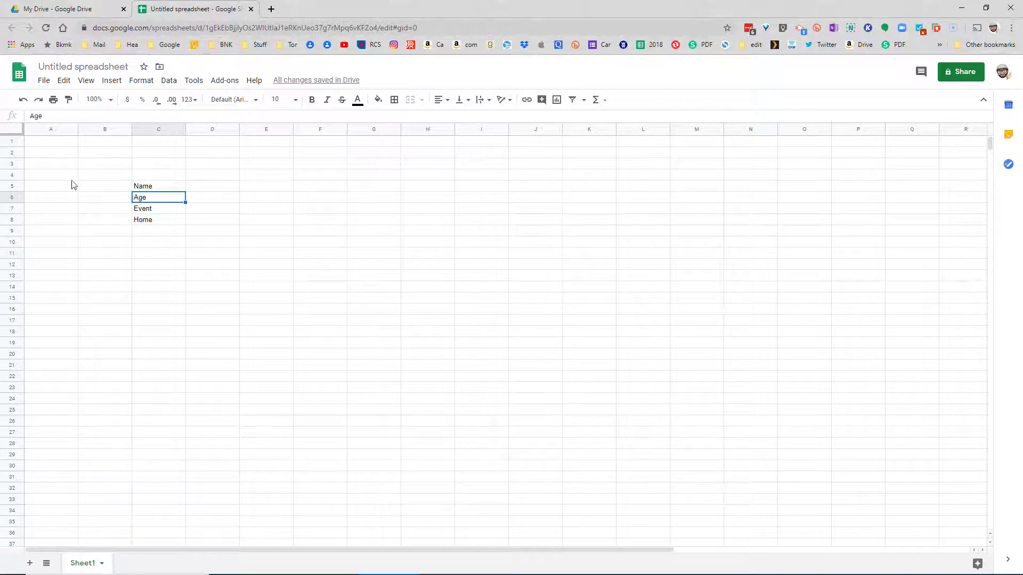
Format the labels in cells C5 to C8 with the Georgia font at size 18.
left_click_drag(160, 190, 159, 222)
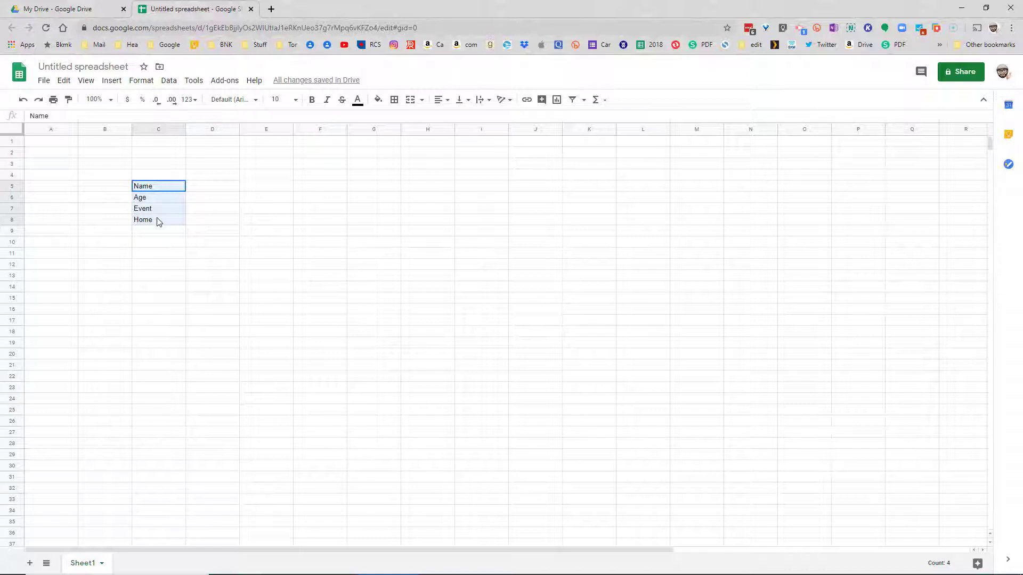
left_click_drag(158, 222, 159, 221)
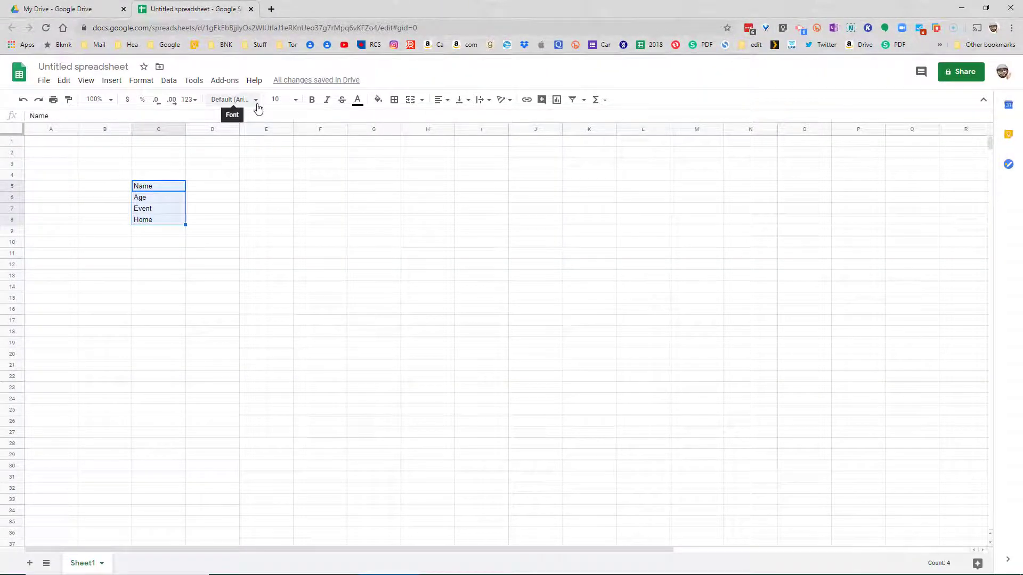
left_click(256, 101)
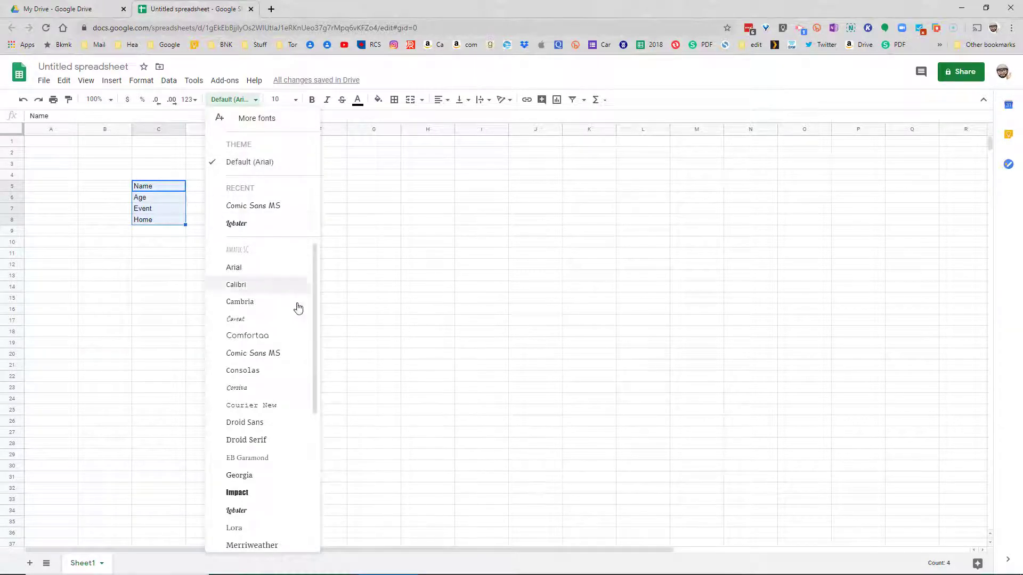
left_click(247, 479)
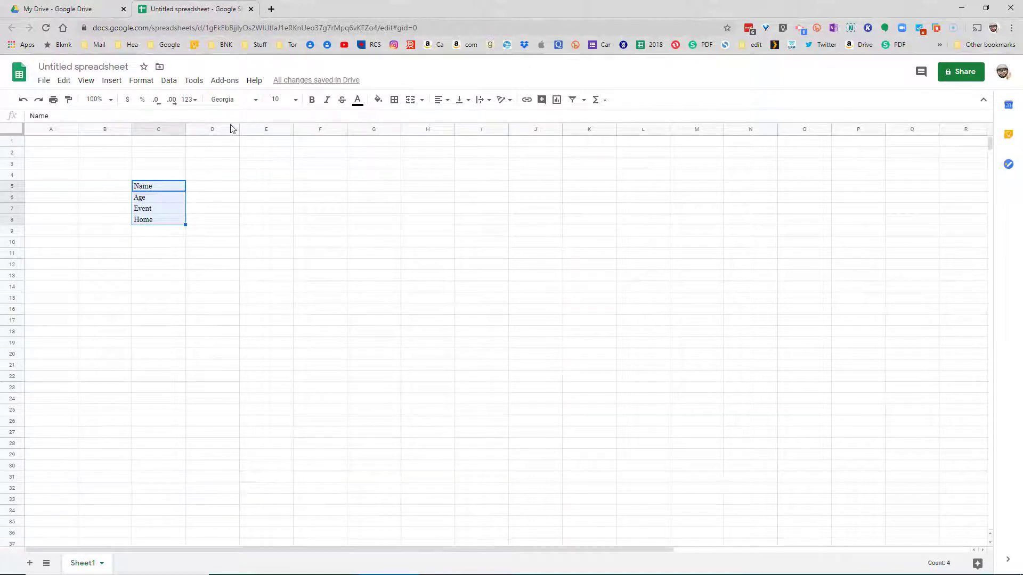
left_click(295, 100)
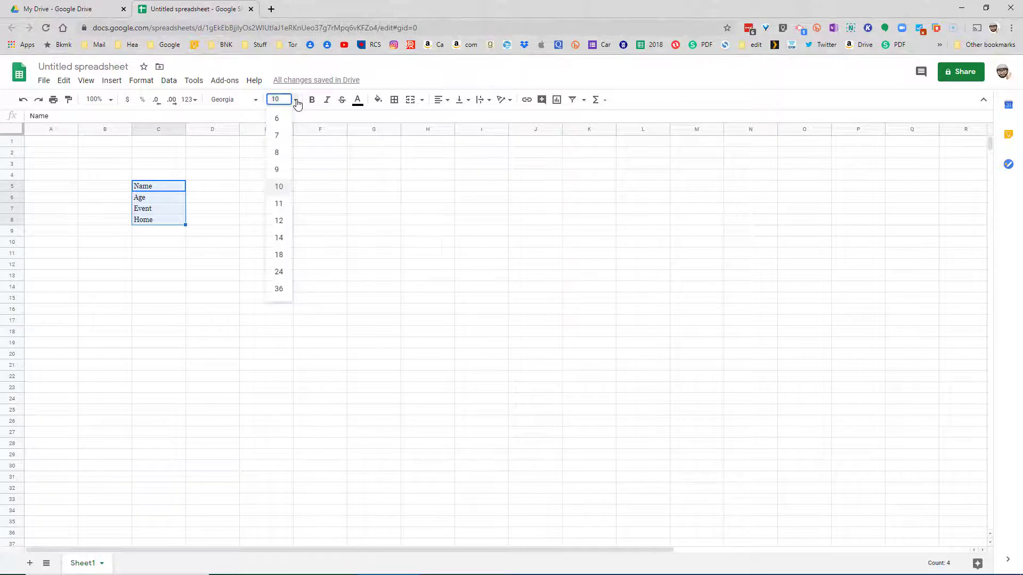
left_click(278, 254)
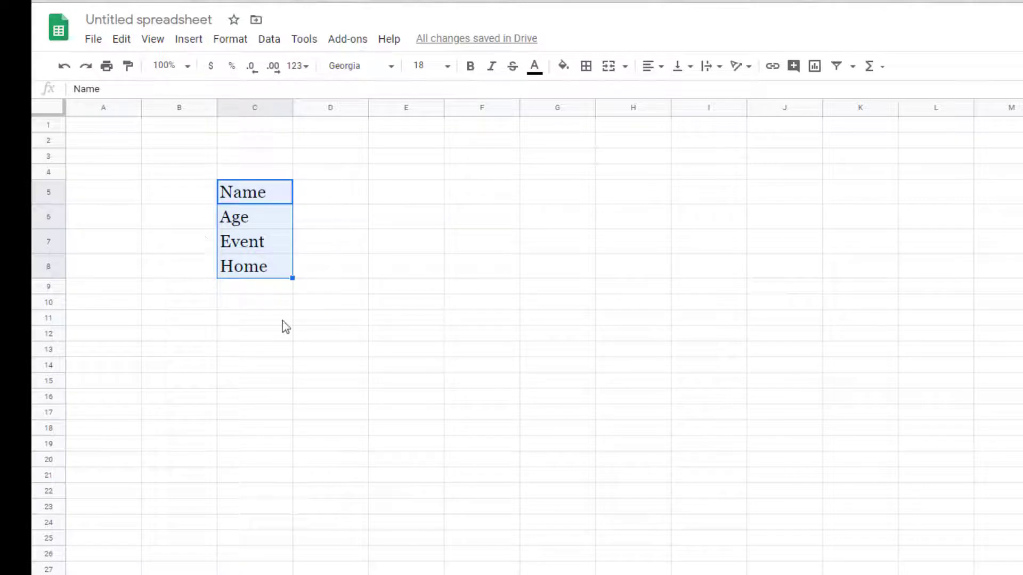
Change the font of the labels in C5 to C8 to Comic Sans MS.
left_click(391, 68)
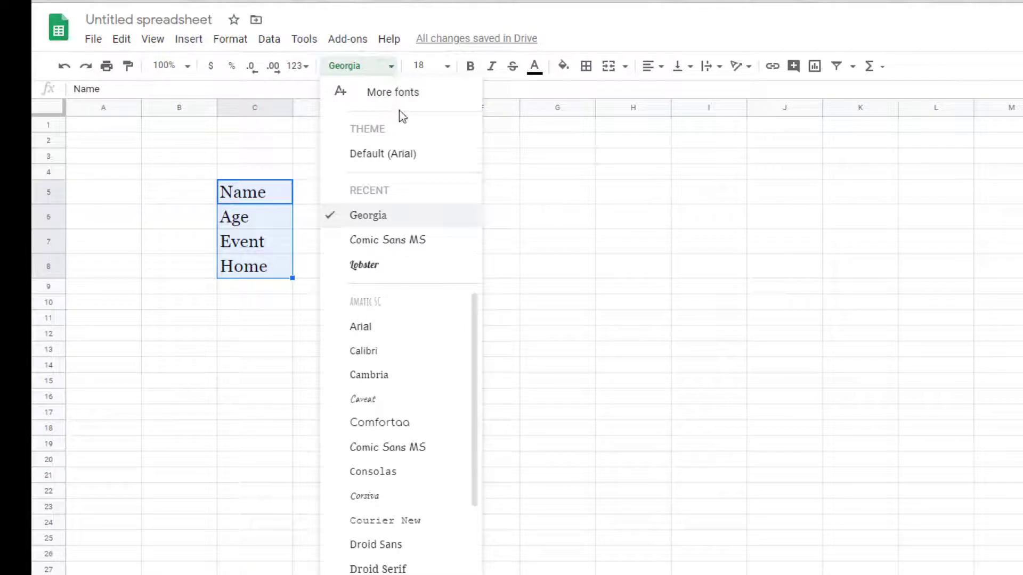
left_click(400, 246)
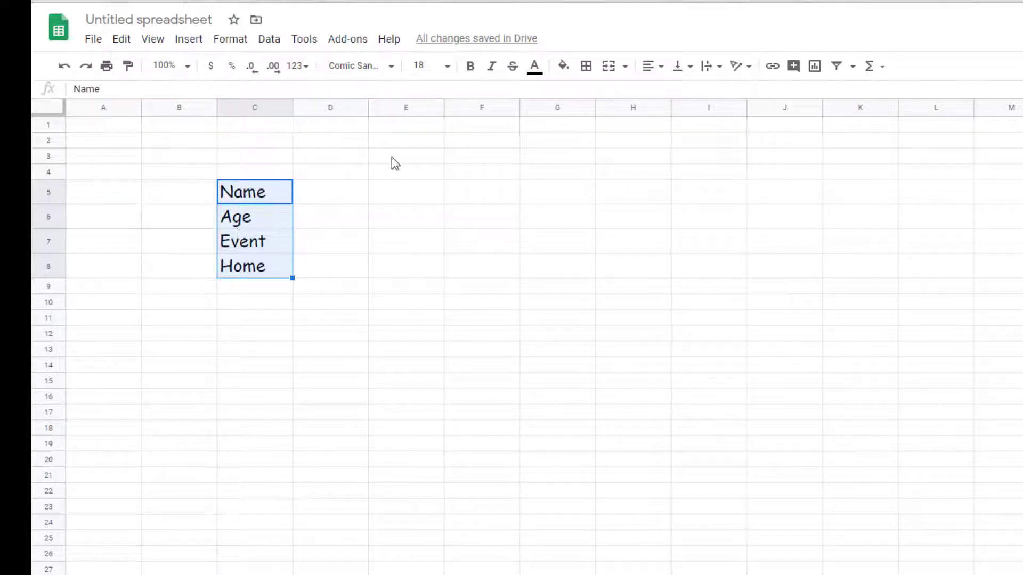
Change the labels in cells C5 to C8 to the Lobster font at size 36.
left_click(390, 67)
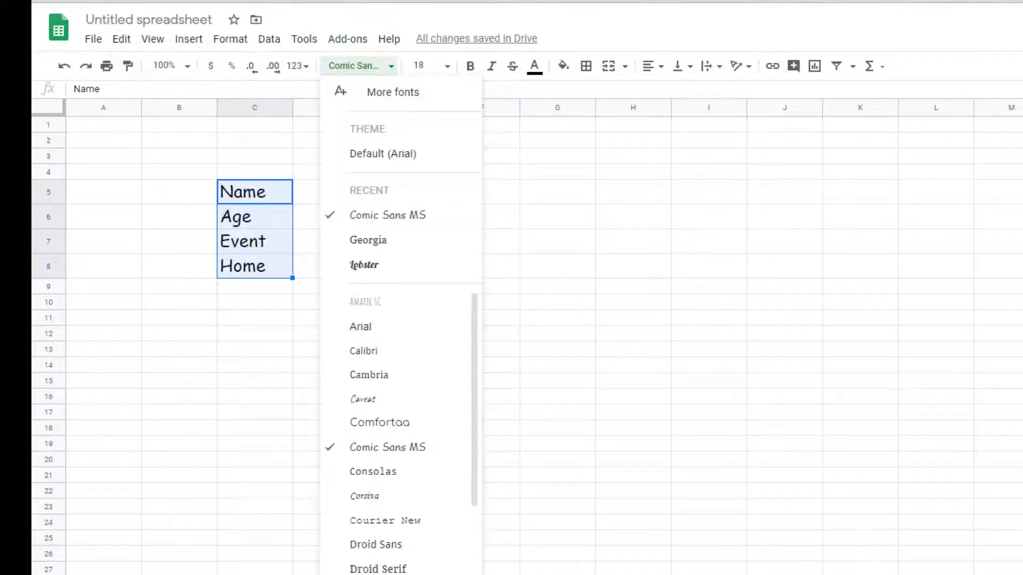
left_click(364, 265)
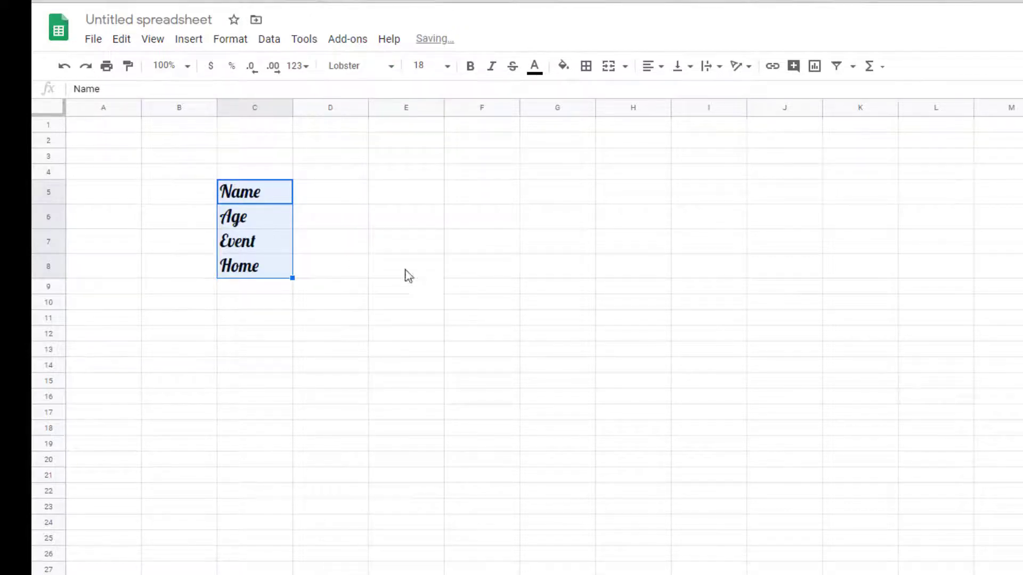
left_click(449, 67)
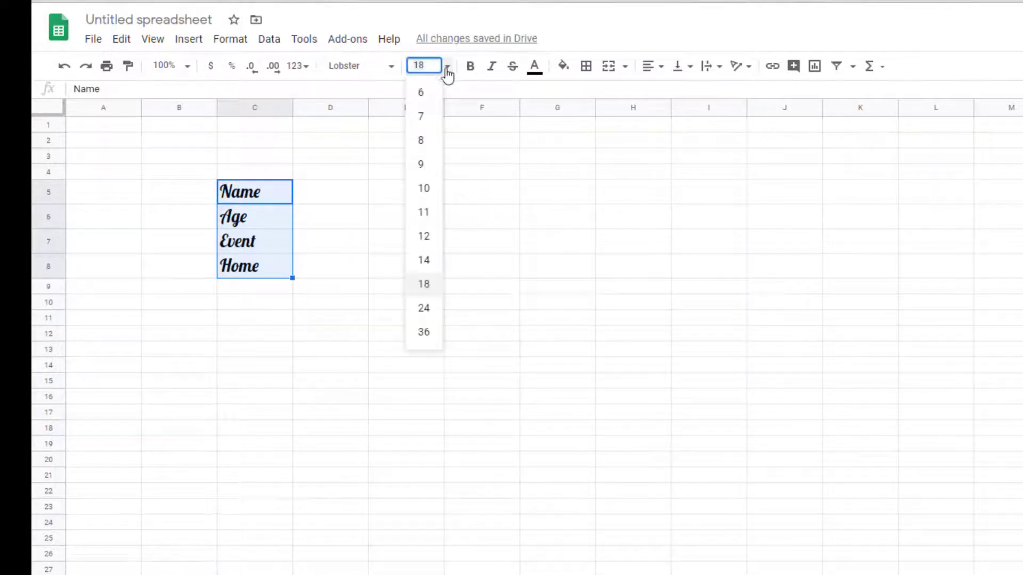
left_click(426, 333)
left_click(336, 190)
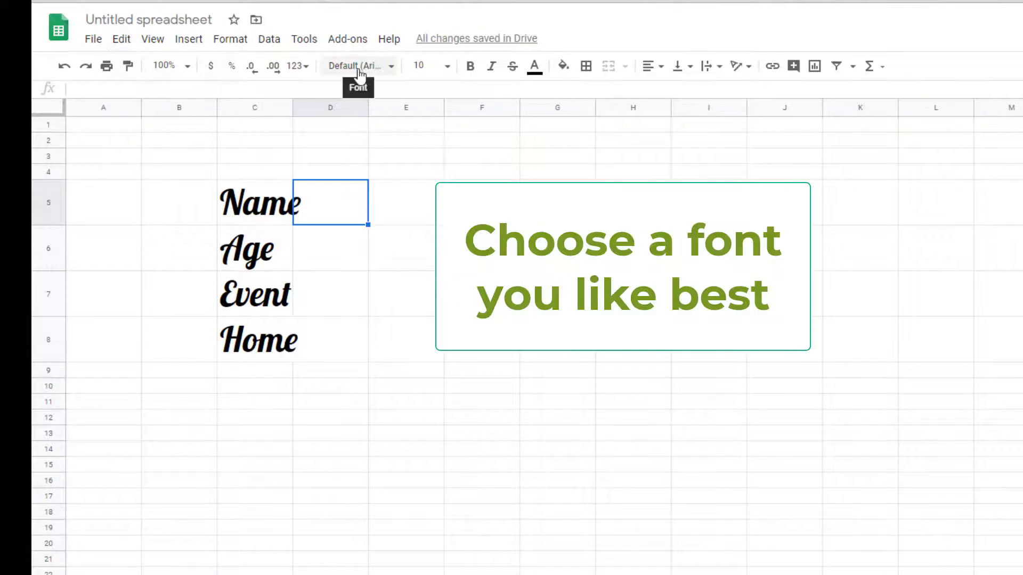
left_click(390, 68)
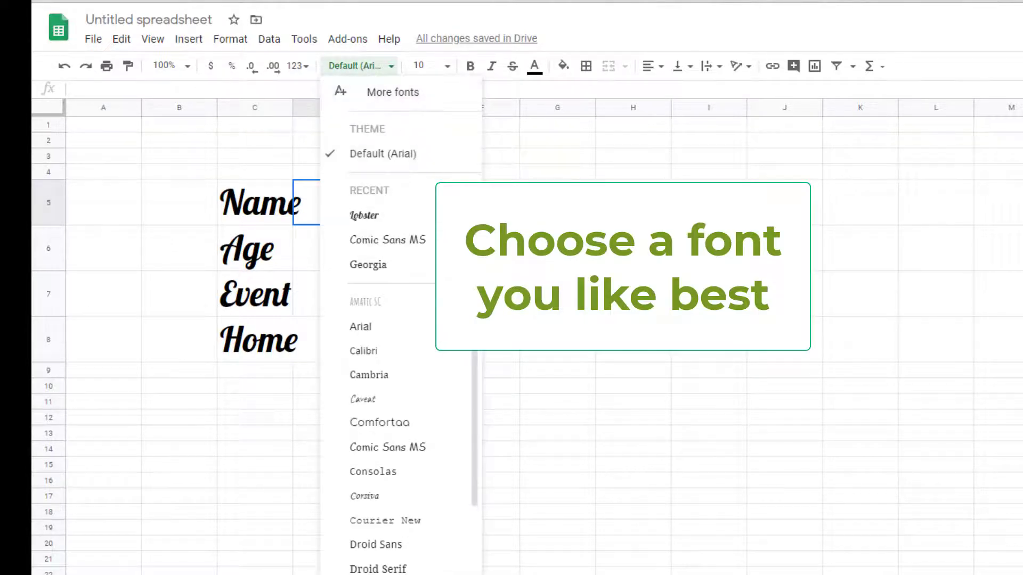
left_click_drag(475, 376, 473, 281)
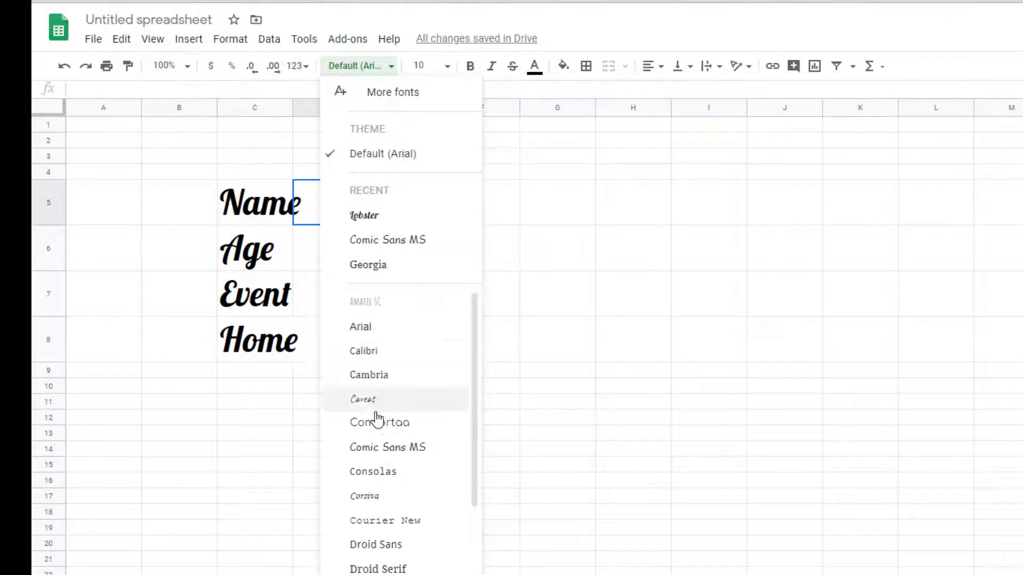
scroll(377, 419, "down", 1)
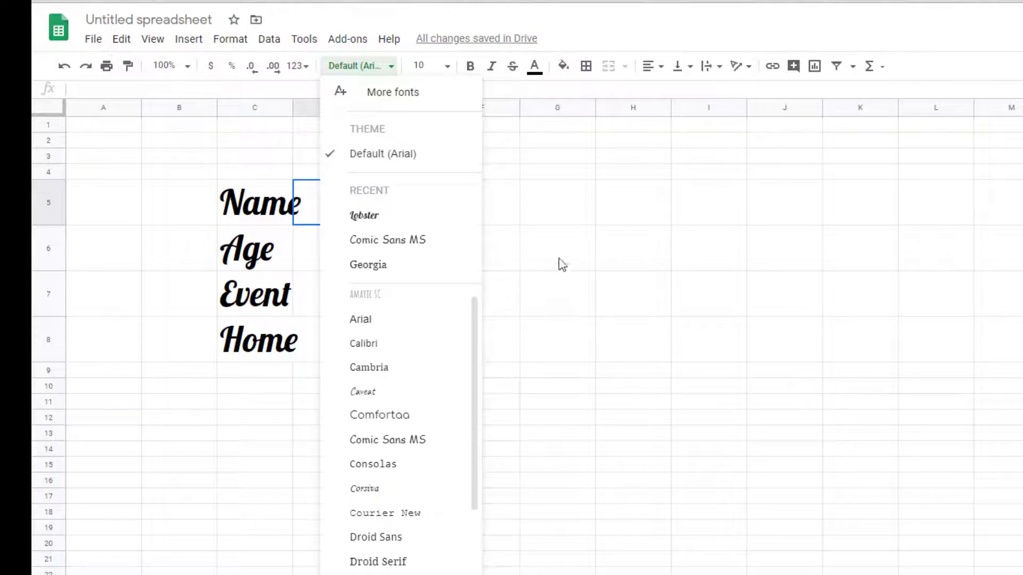
left_click(531, 162)
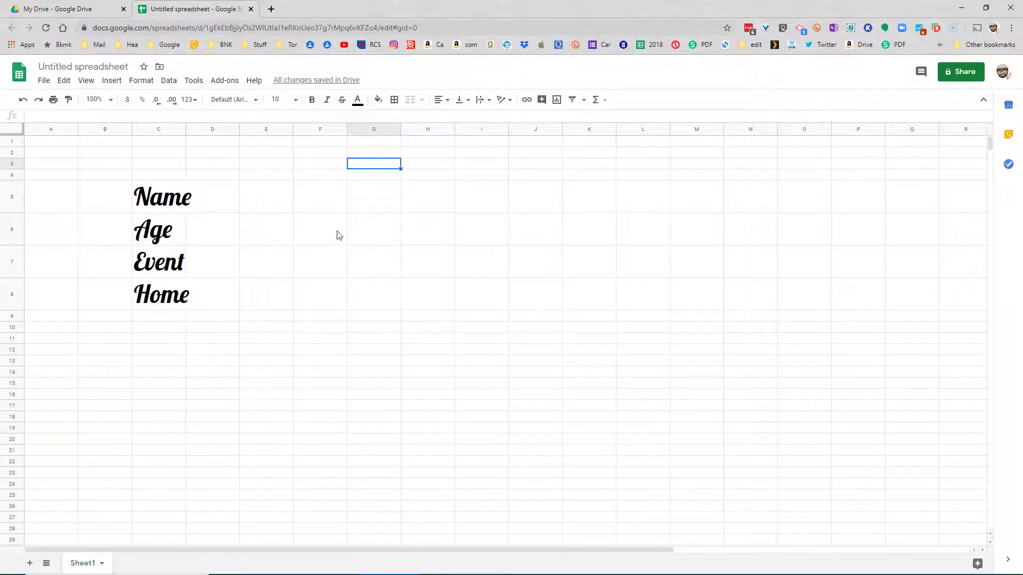
Enter the year 1957 in cell E4.
left_click(276, 178)
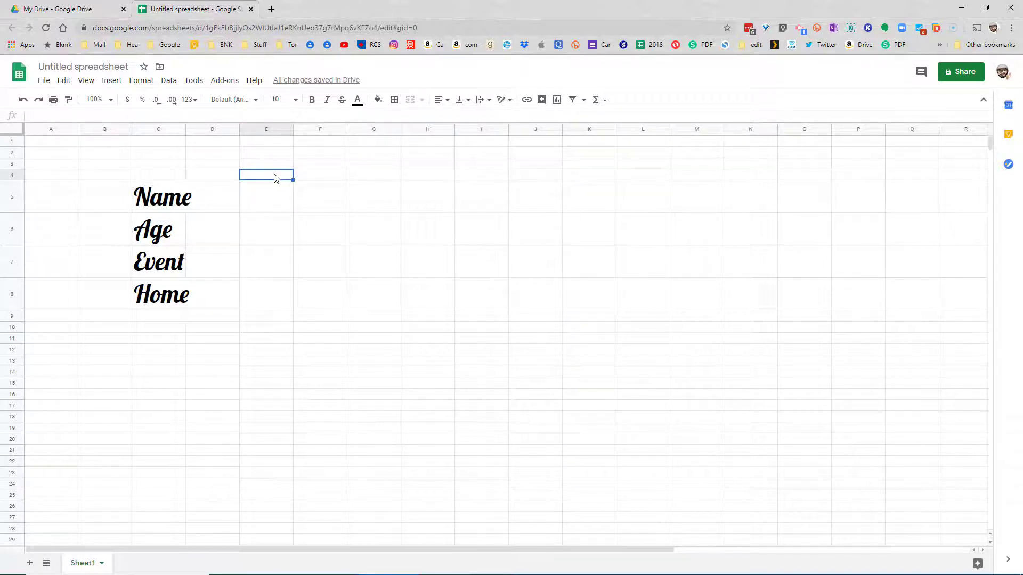
type("1957")
key("Return")
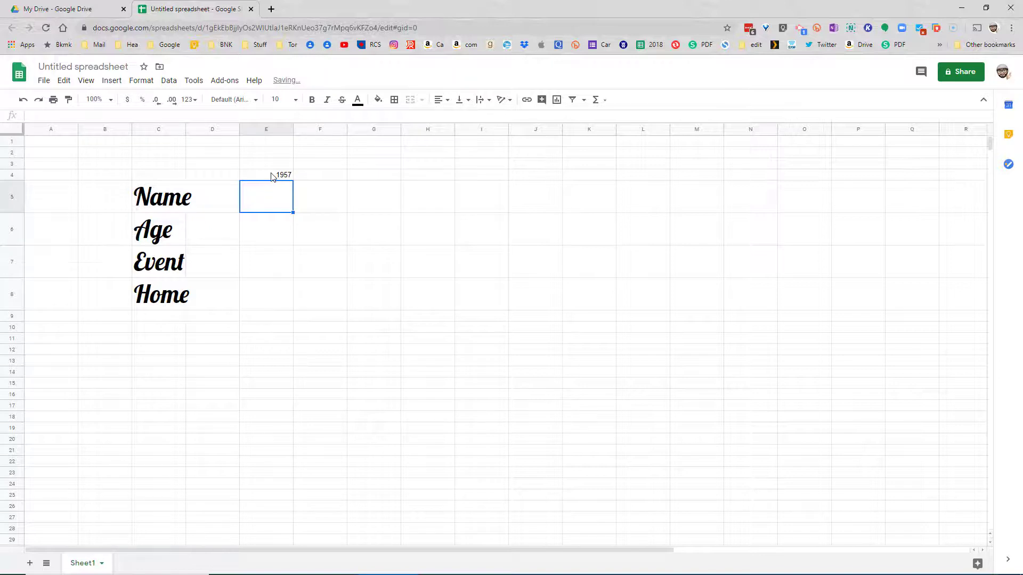
Format the year in cell E4 with the Lobster font at size 24.
left_click(272, 177)
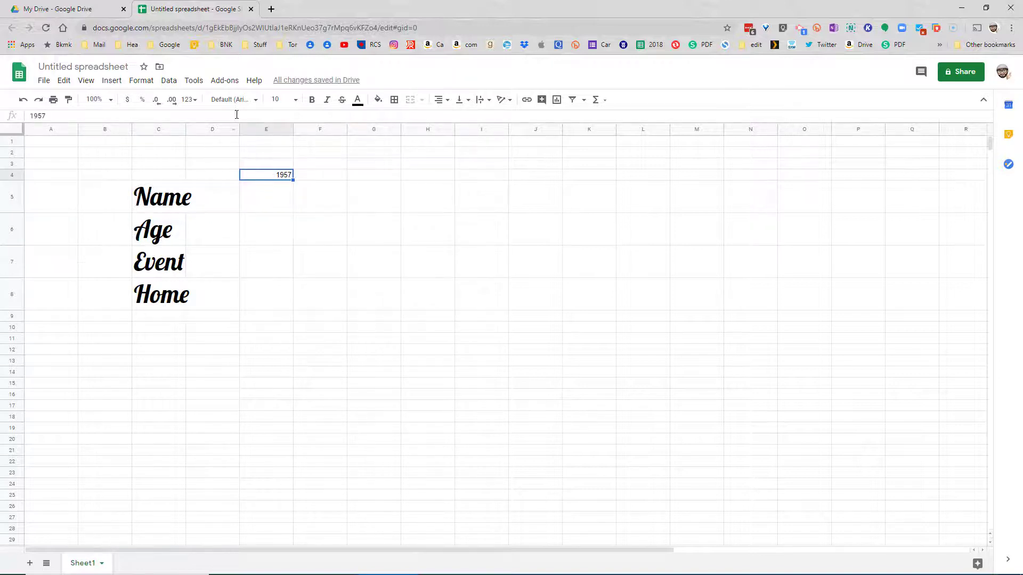
left_click(255, 101)
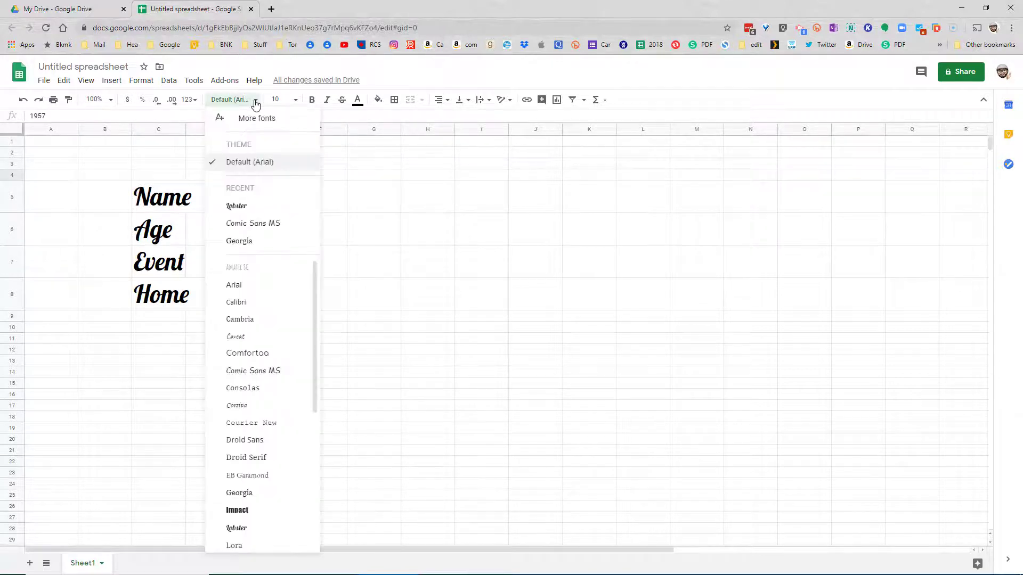
left_click(237, 529)
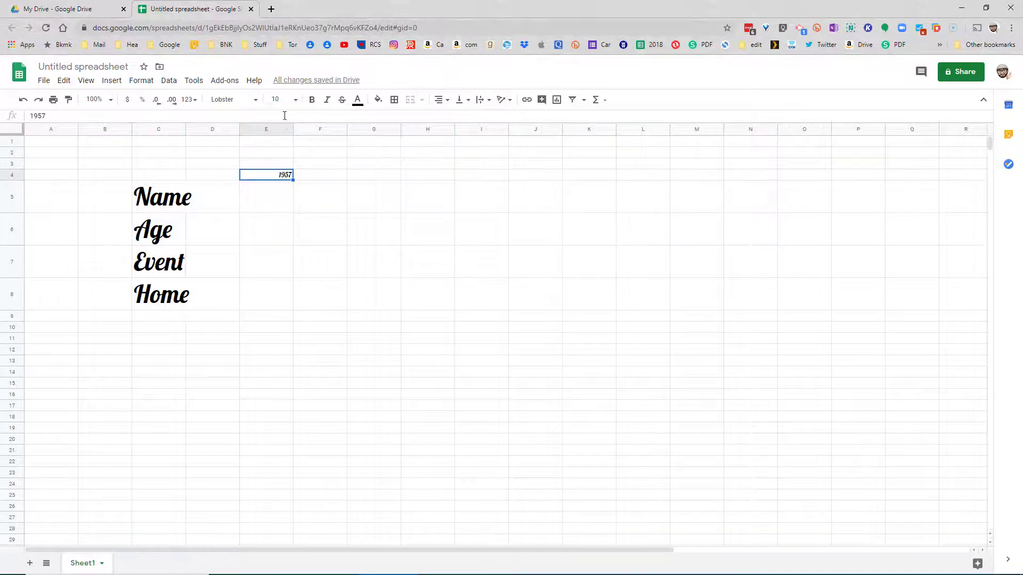
left_click(297, 101)
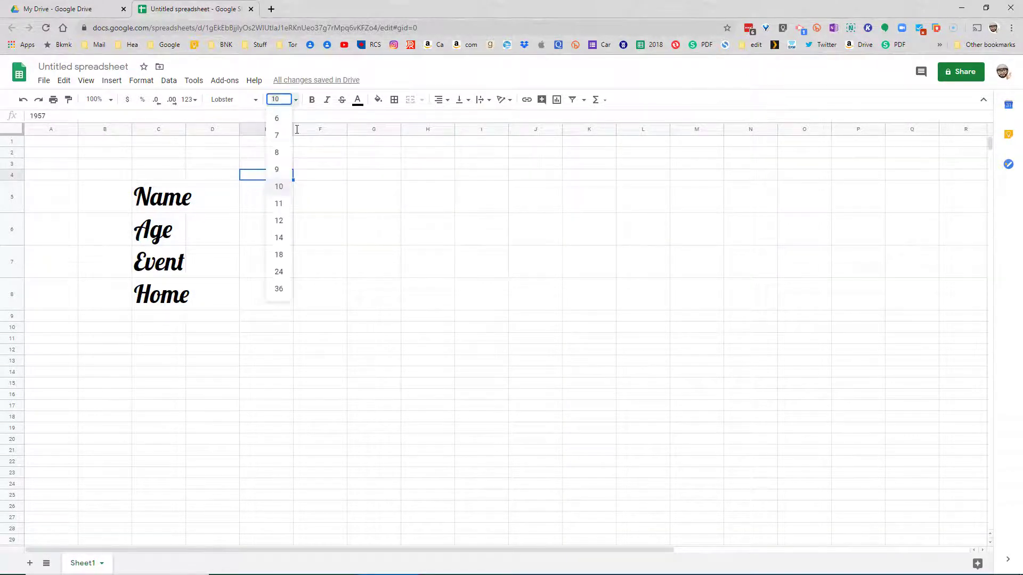
left_click(279, 273)
left_click(297, 277)
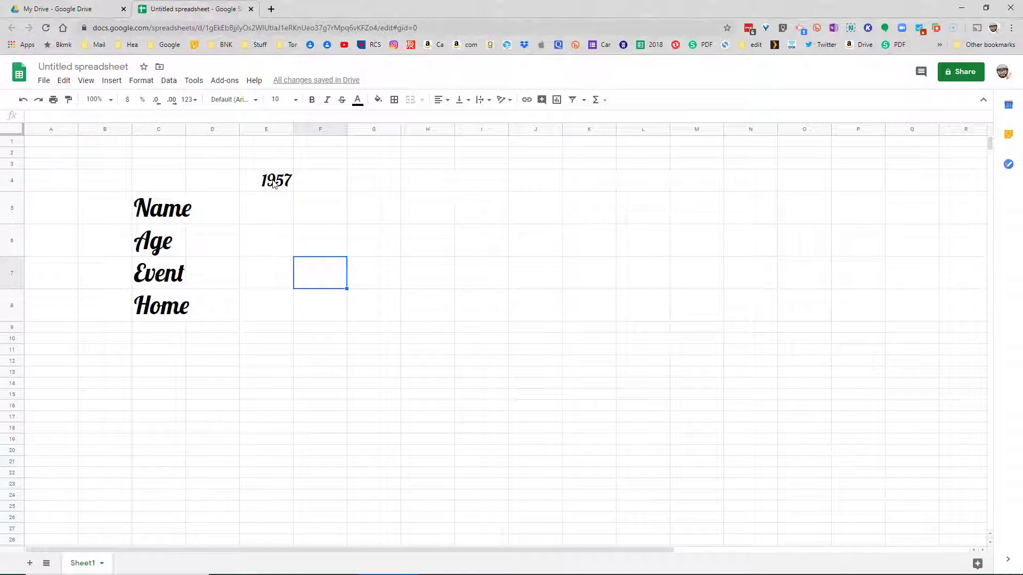
Fill the year from cell E4 across into cell F4.
left_click(273, 183)
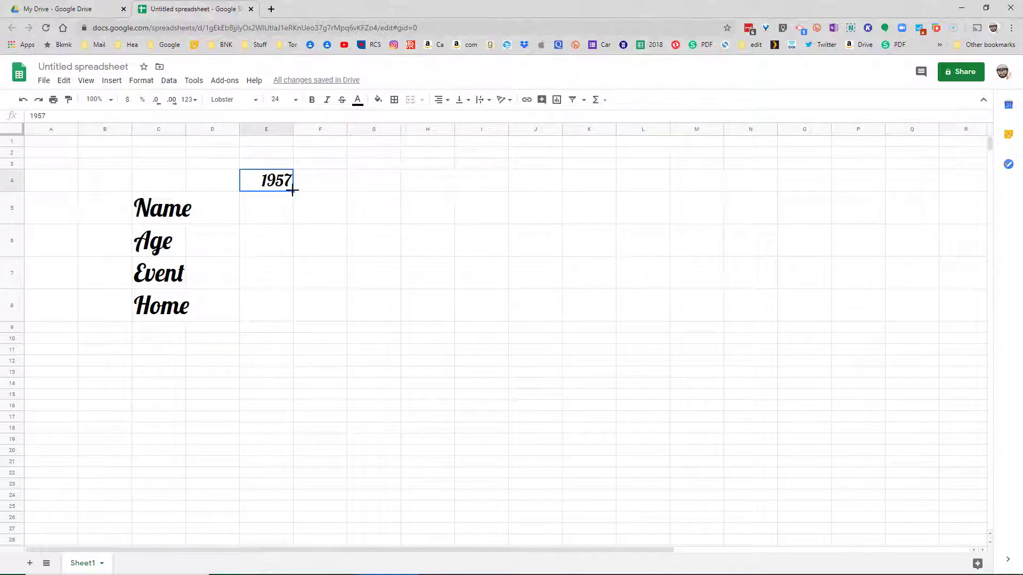
left_click_drag(298, 190, 316, 203)
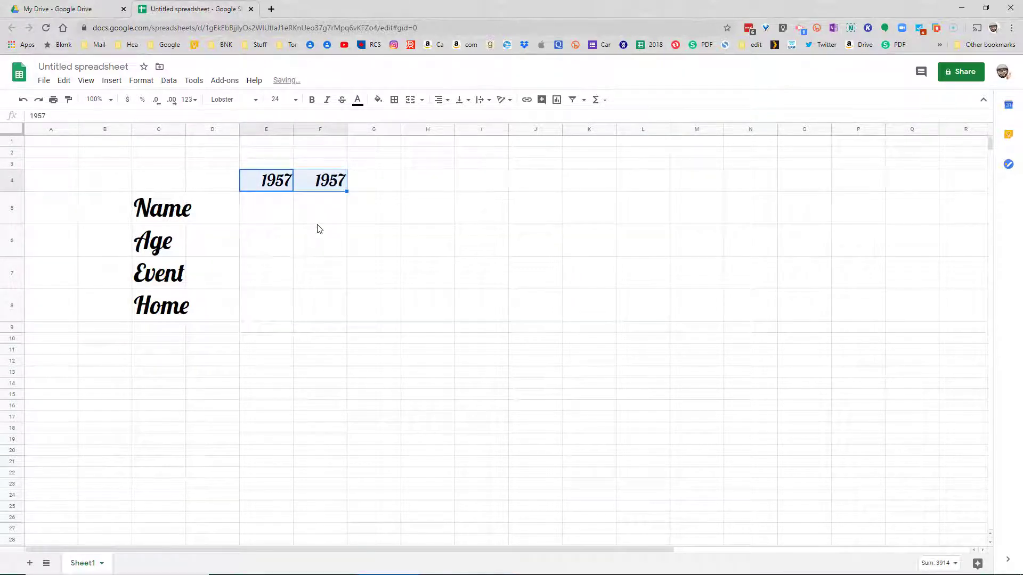
left_click(316, 209)
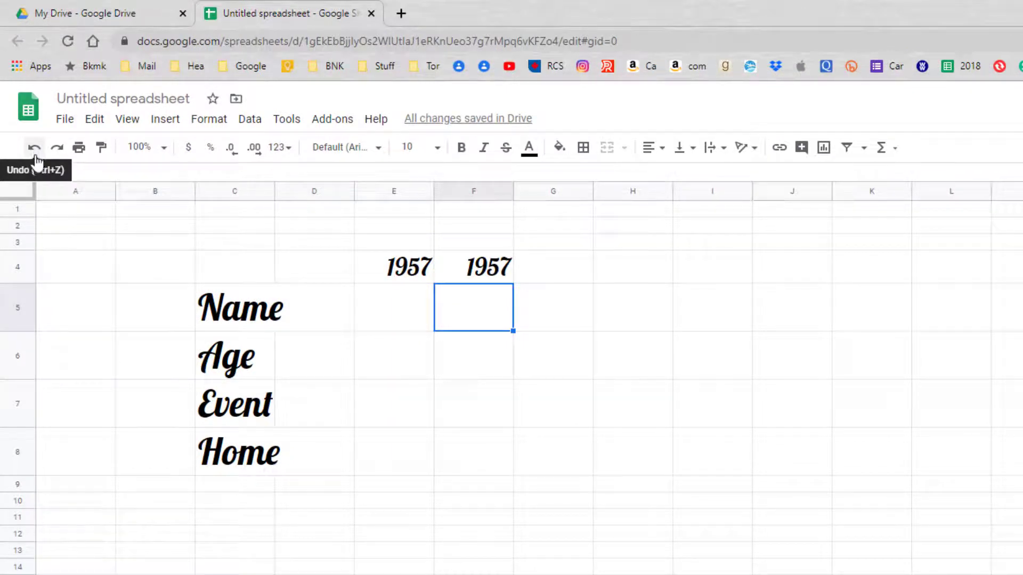
Undo and redo the fill into cell F4 several times, finishing with the fill undone.
left_click(34, 152)
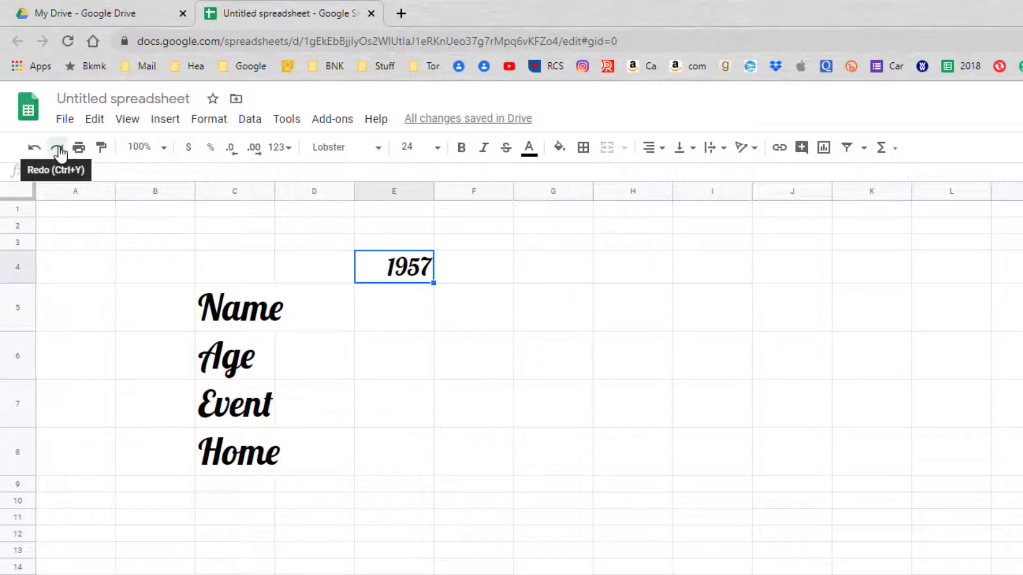
left_click(59, 152)
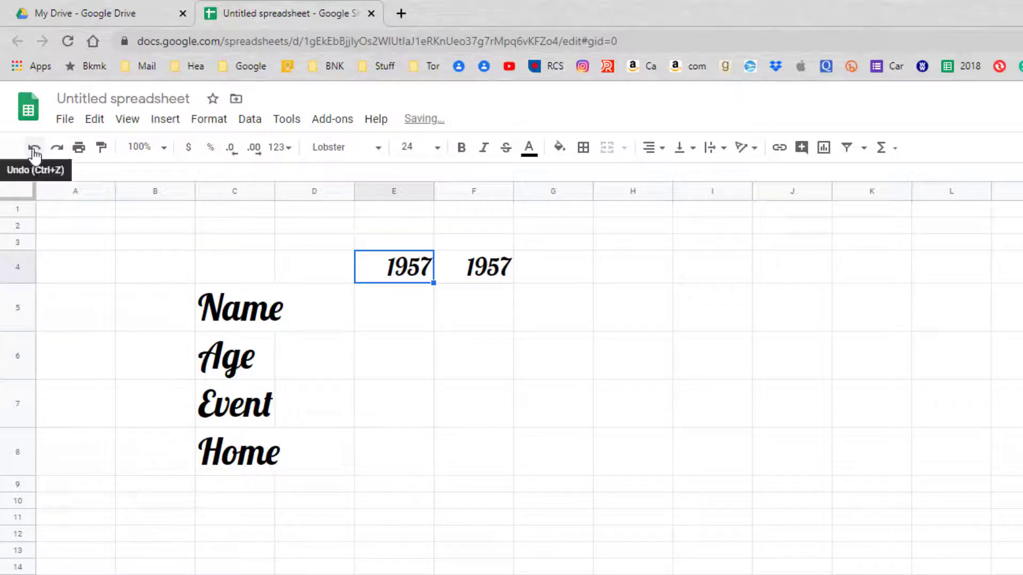
left_click(35, 151)
left_click(57, 151)
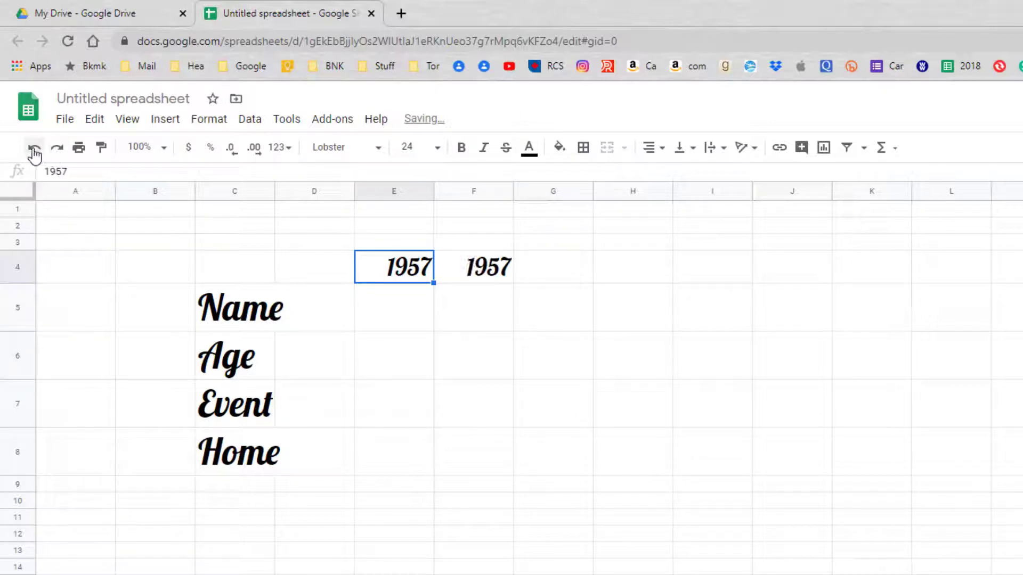
left_click(35, 152)
left_click(57, 149)
left_click(44, 154)
left_click(421, 400)
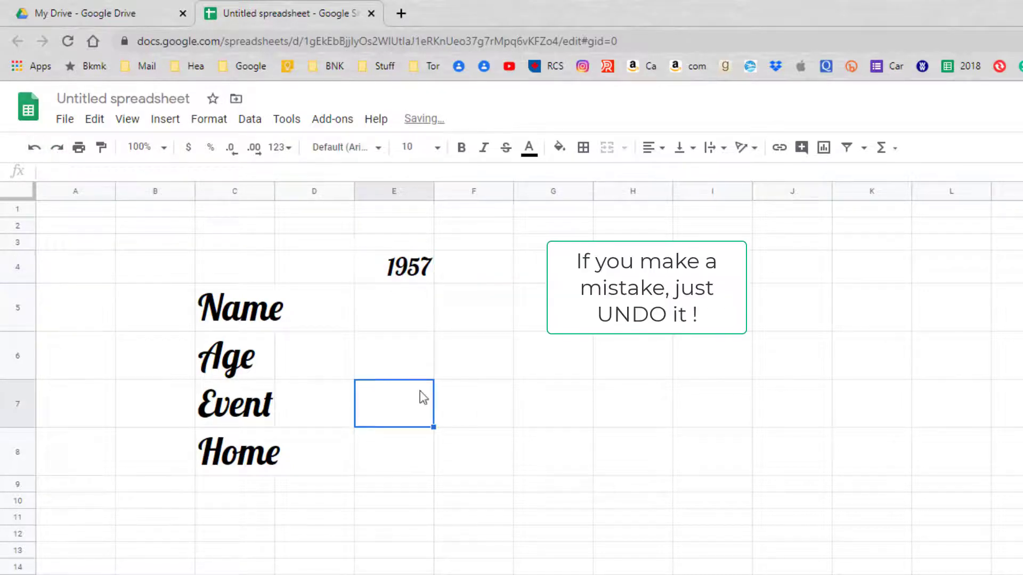
Enter the year 1958 in cell F4.
left_click(478, 274)
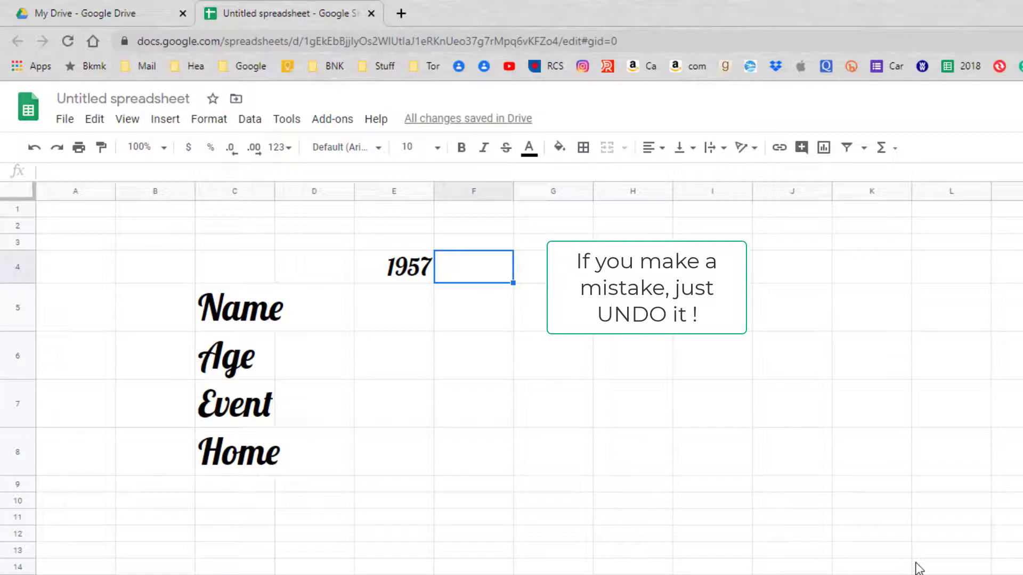
type("1")
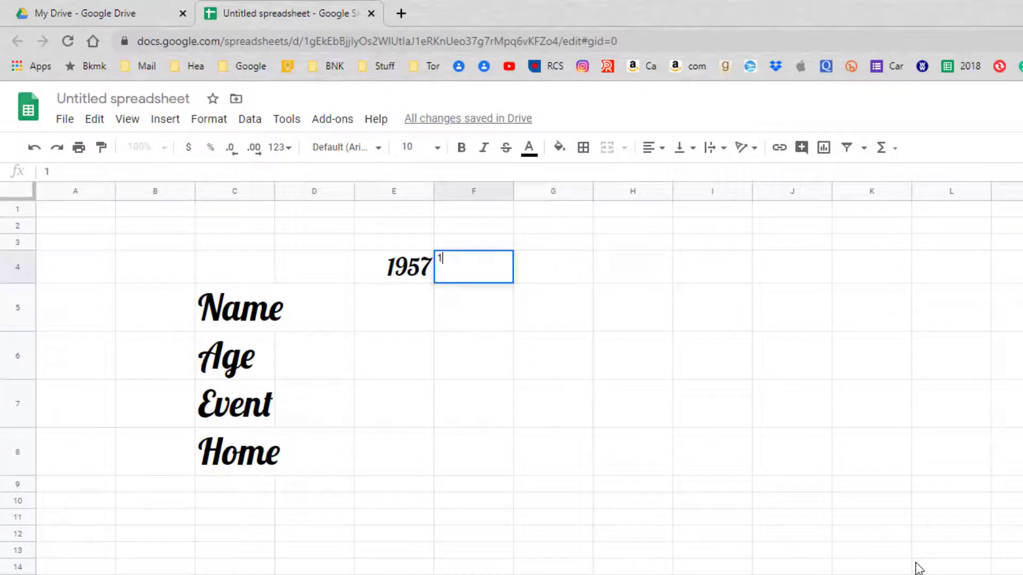
type("958")
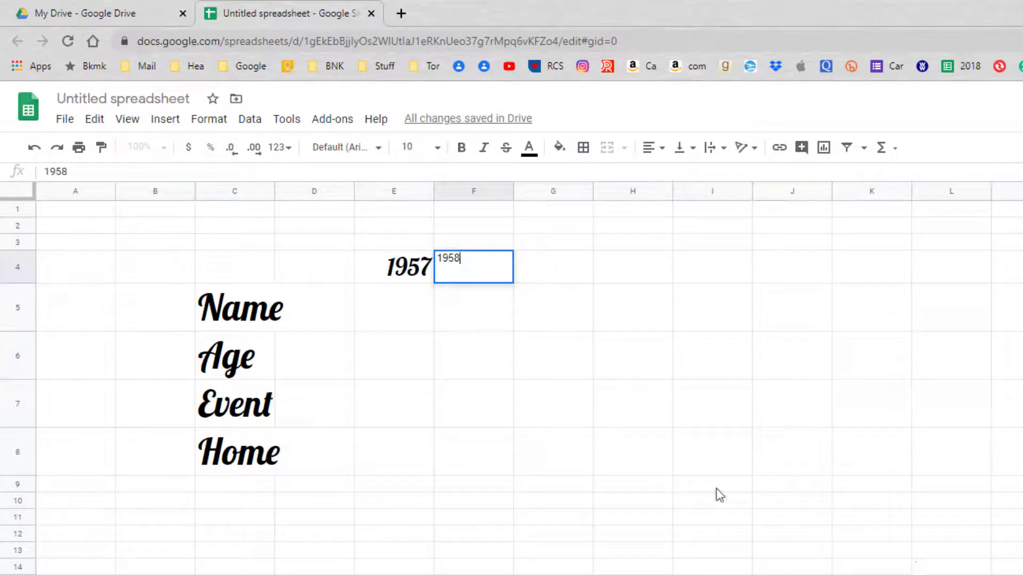
left_click(595, 454)
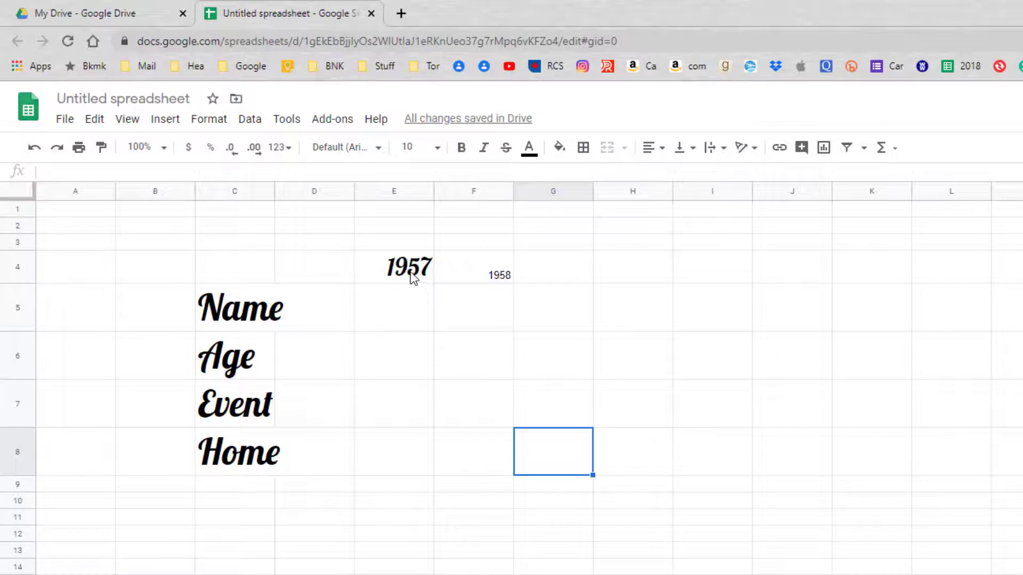
Extend the year series from cells E4 and F4 across row 4 to 1965 in cell M4.
left_click_drag(411, 281, 466, 280)
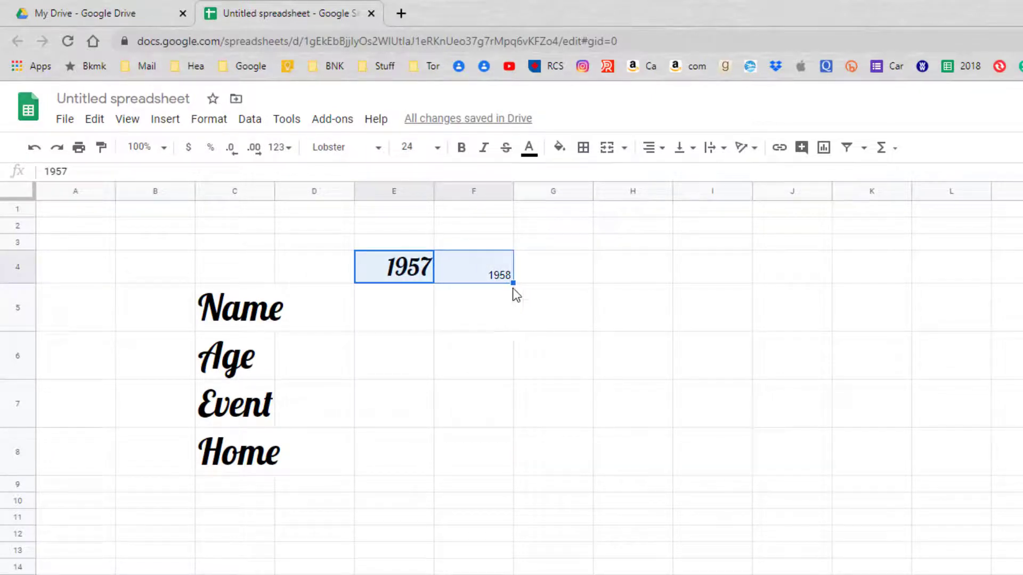
left_click_drag(513, 284, 980, 279)
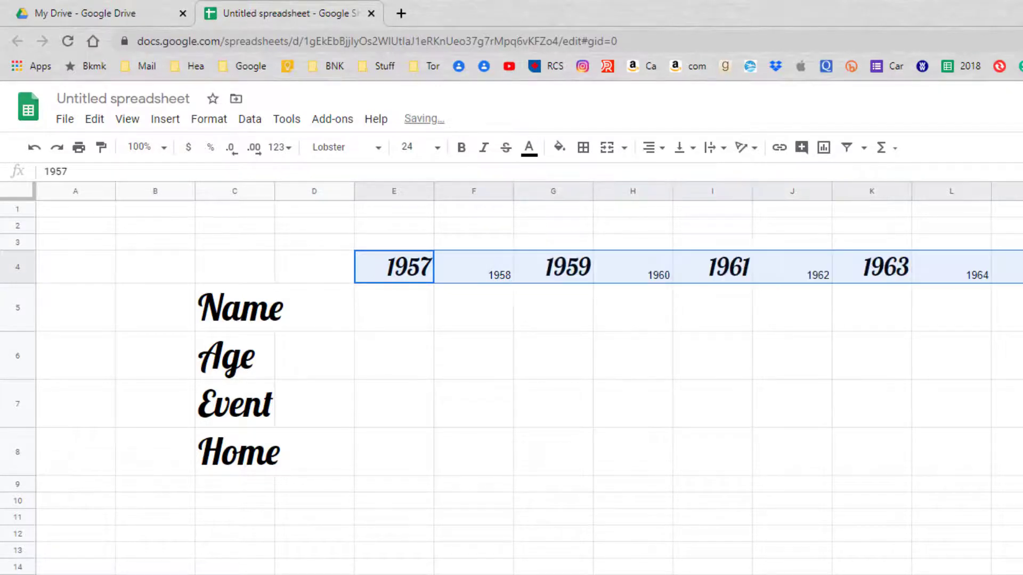
left_click(895, 357)
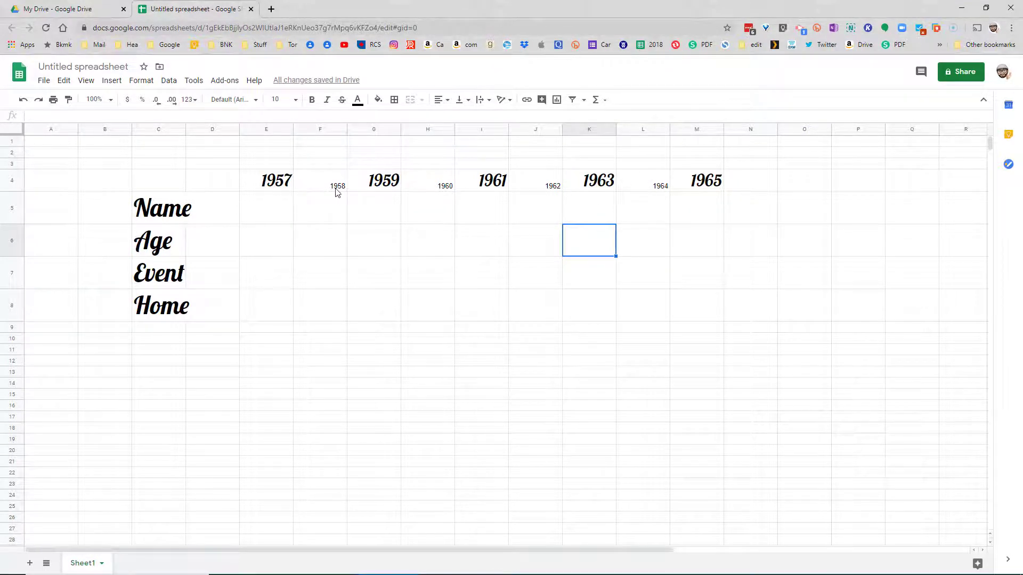
Format all the years in cells E4 to M4 with the Lobster font at size 24.
left_click_drag(281, 183, 710, 184)
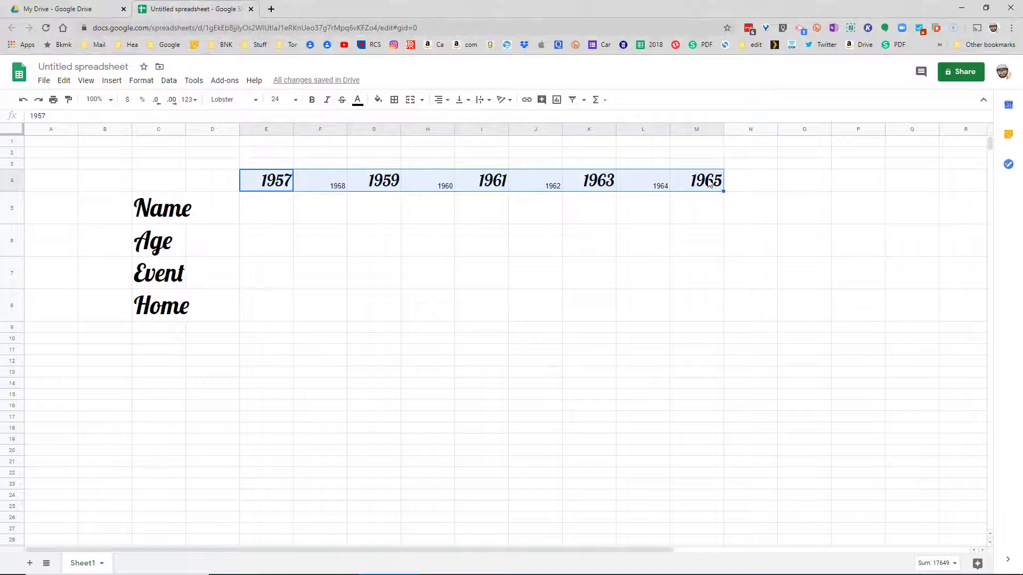
left_click(257, 100)
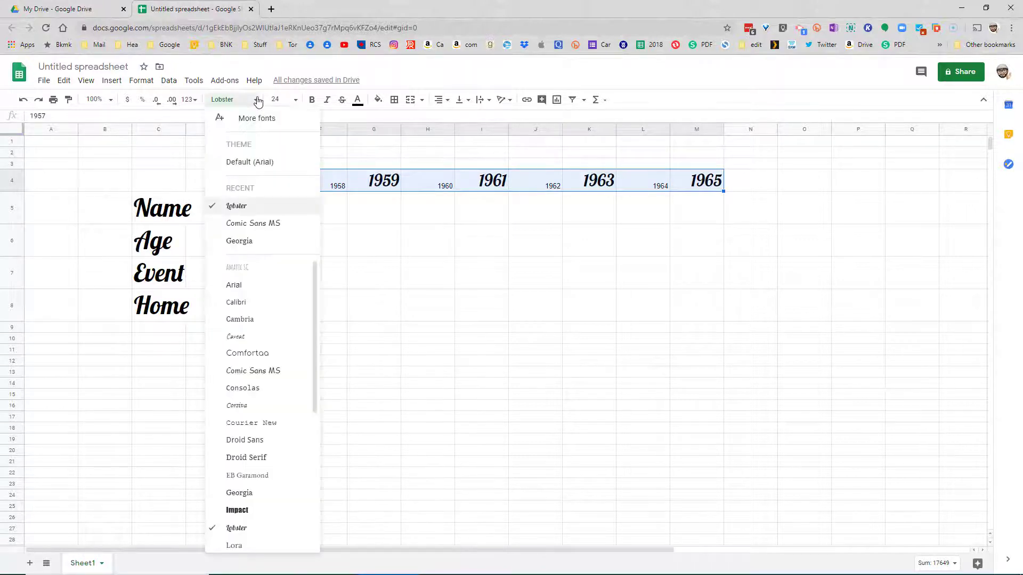
left_click(235, 207)
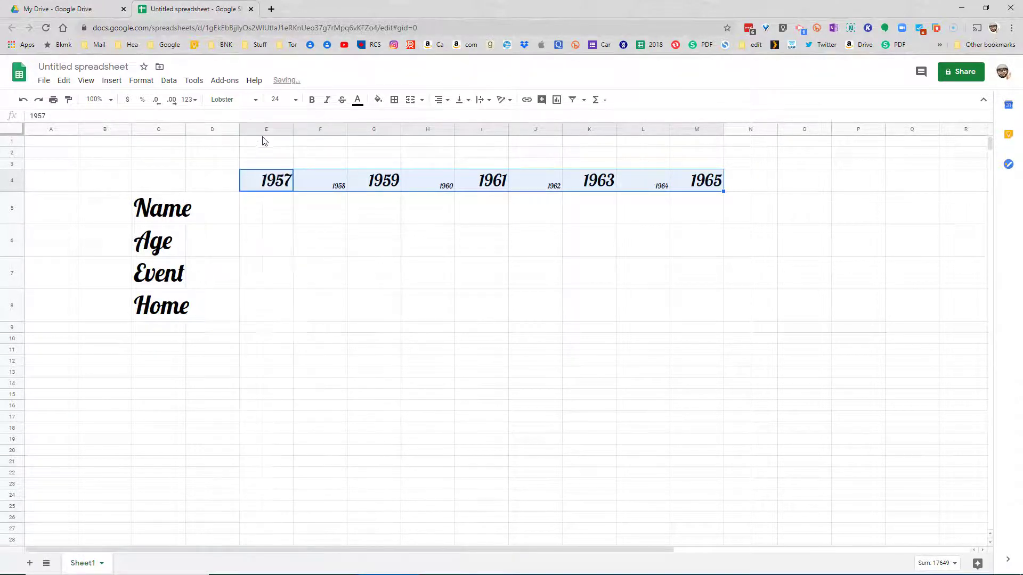
left_click(296, 100)
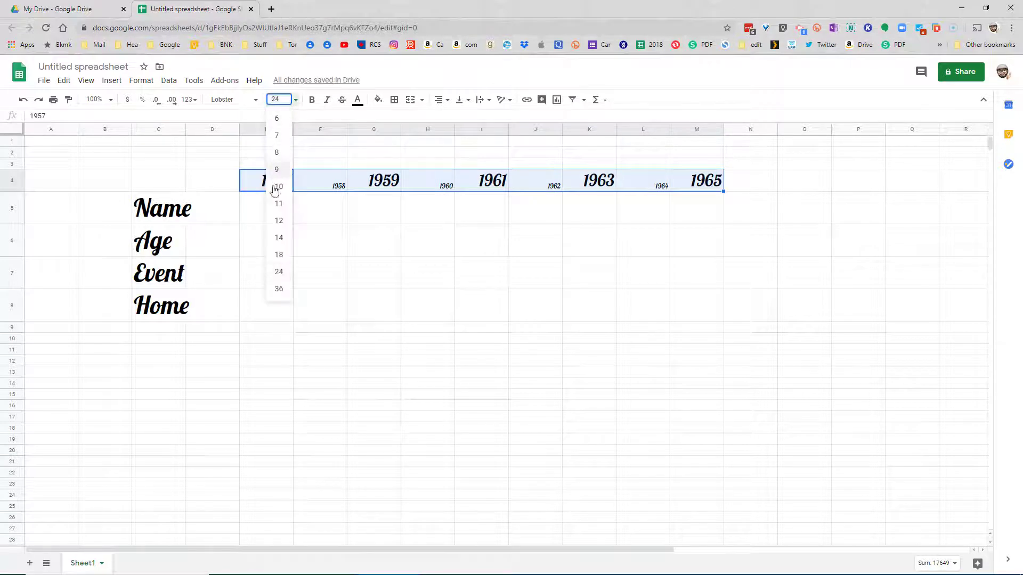
left_click(279, 272)
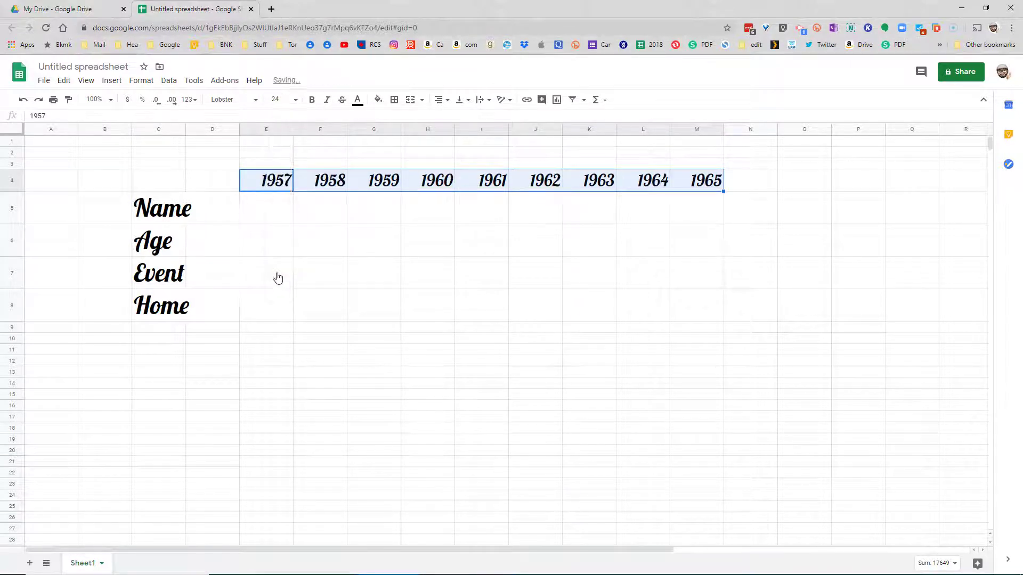
left_click(334, 254)
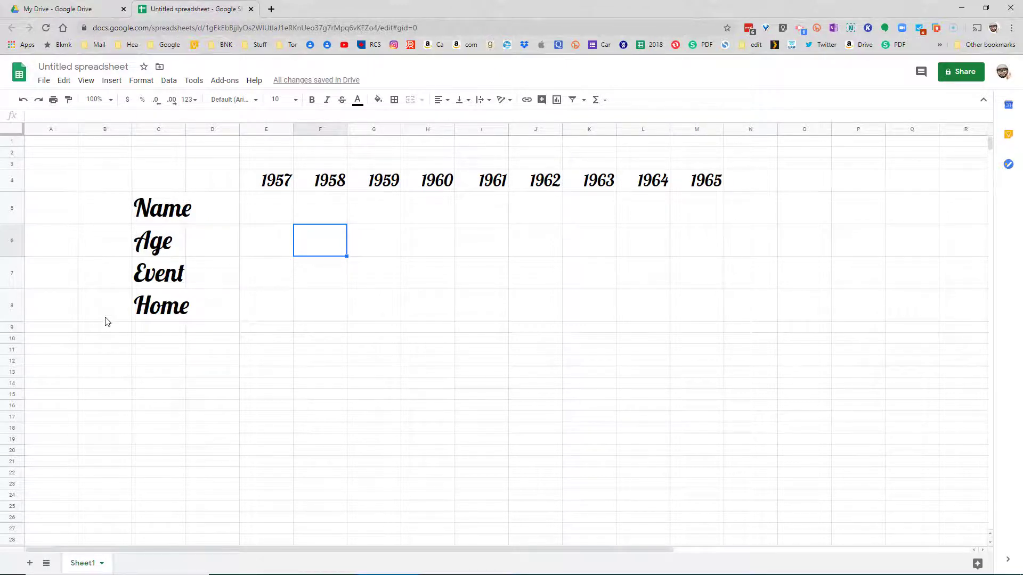
Replace the last three years in row 4 with 2018 in cell K4, 2019 in L4 and 2020 in M4.
left_click(269, 184)
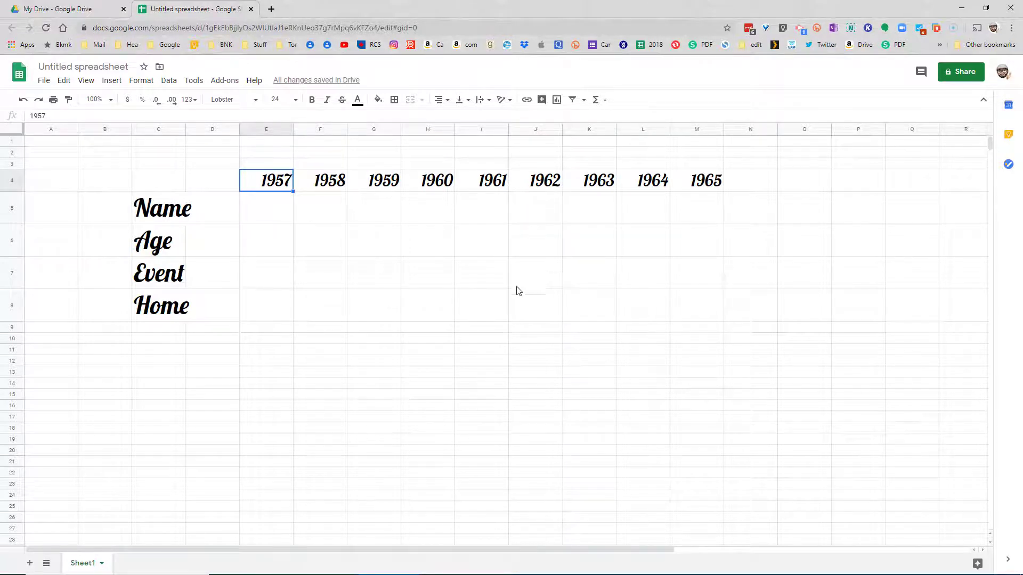
left_click(708, 184)
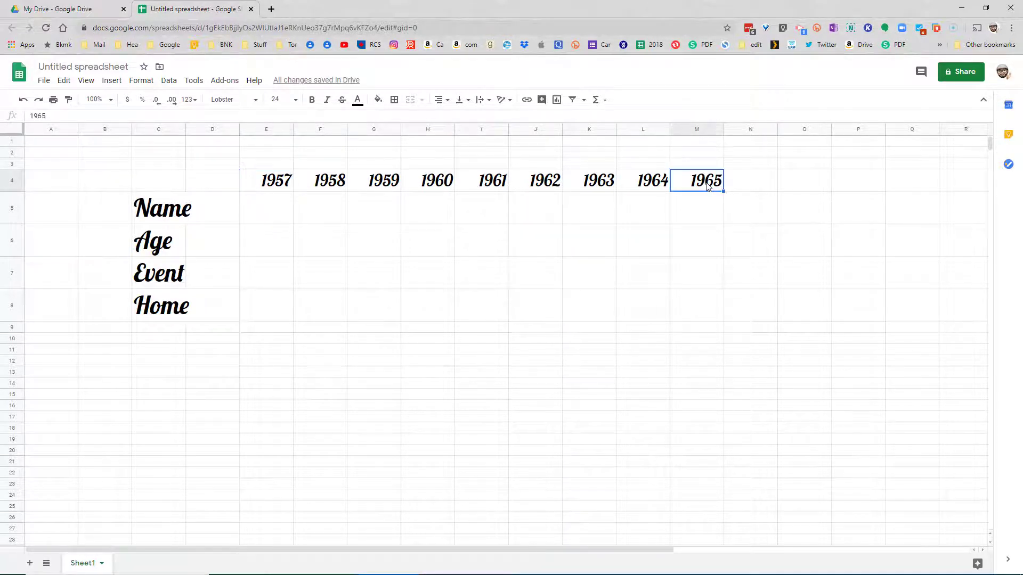
type("2020")
key("Return")
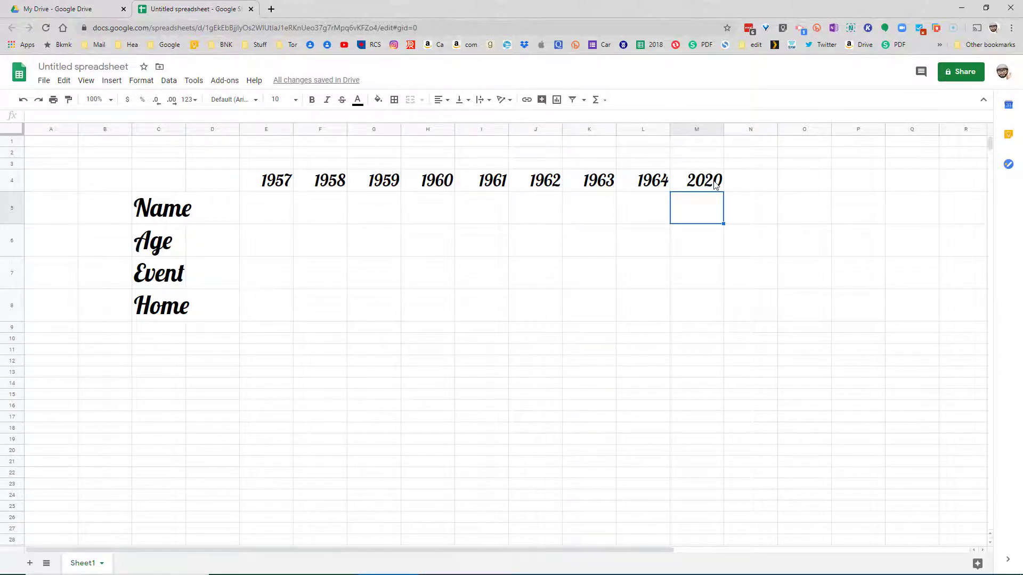
left_click(651, 186)
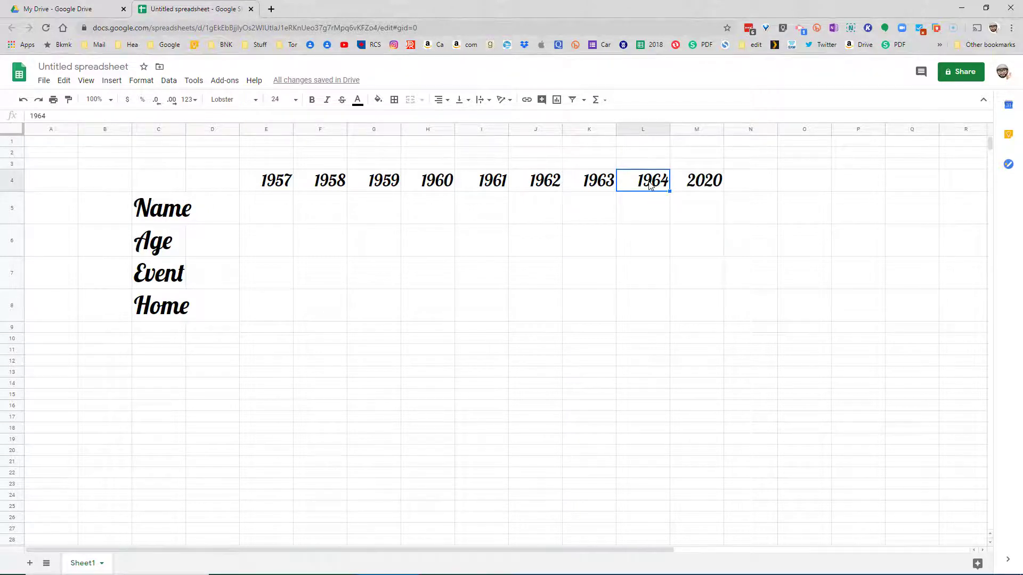
type("2019")
key("Left")
type("2018")
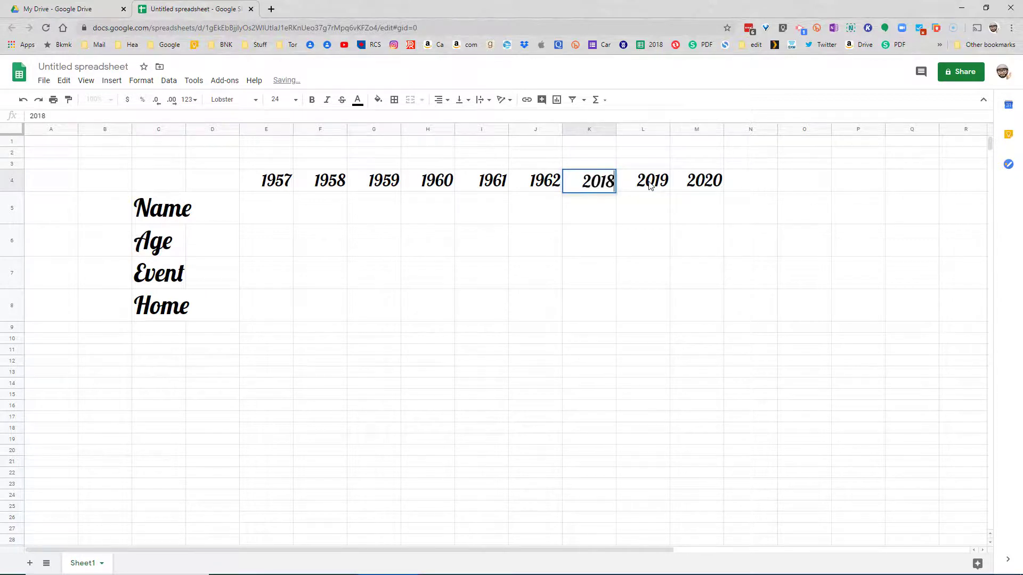
key("Return")
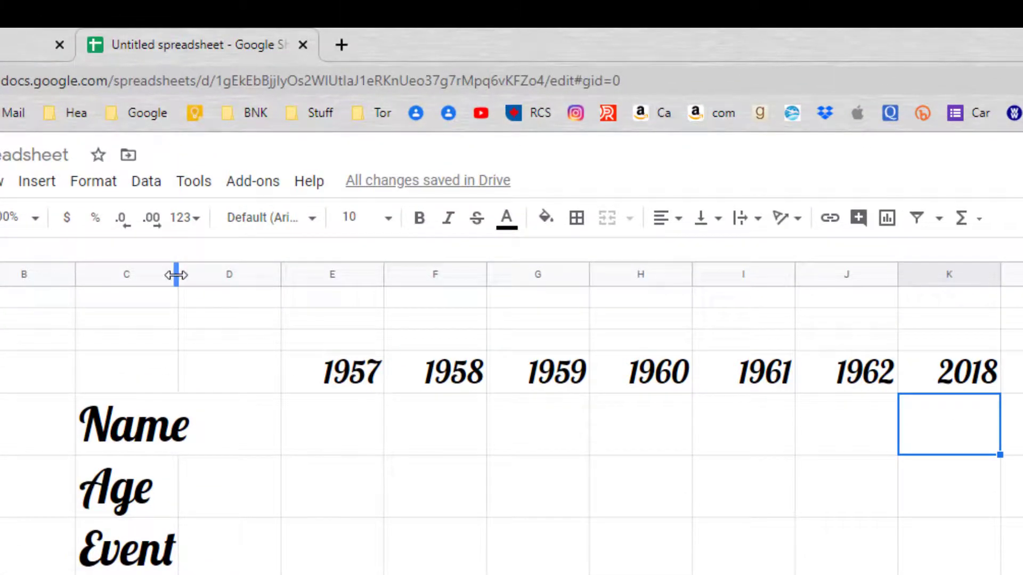
Widen column C to fit the row labels, and centre the years in cells E4 to M4 horizontally.
left_click_drag(175, 274, 211, 274)
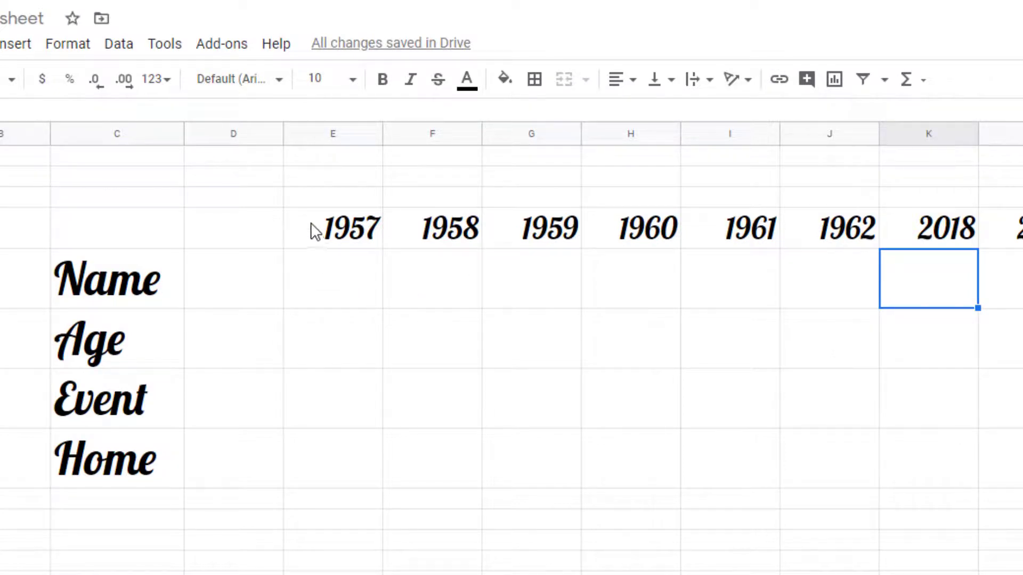
left_click_drag(311, 234, 877, 244)
left_click_drag(756, 207, 974, 204)
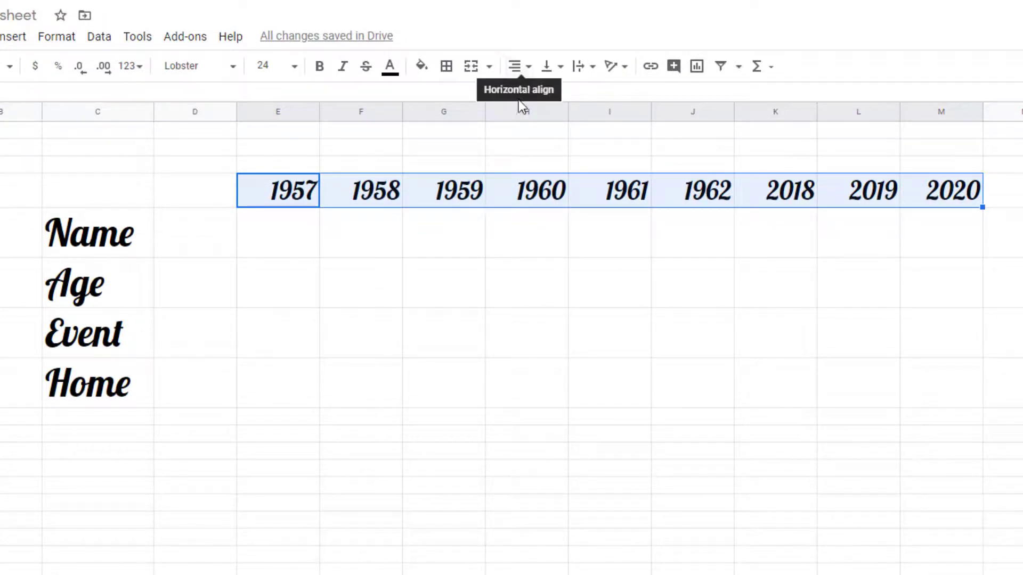
left_click(528, 69)
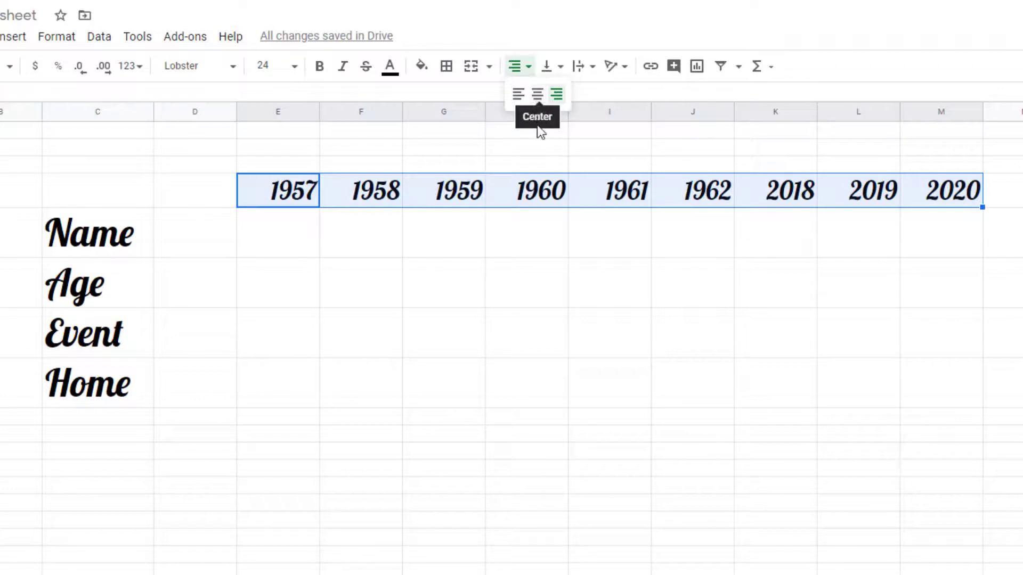
left_click(539, 95)
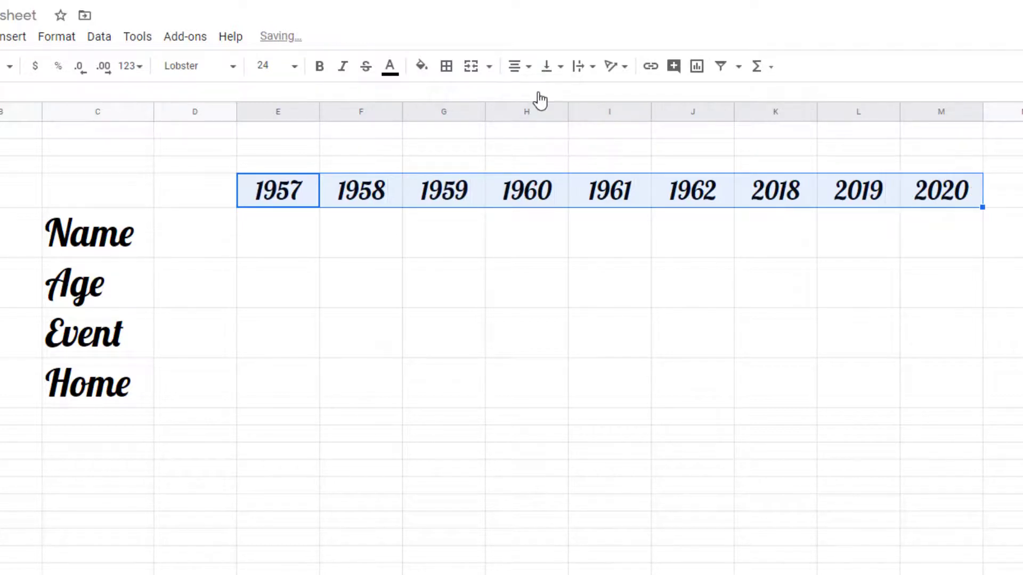
left_click(499, 258)
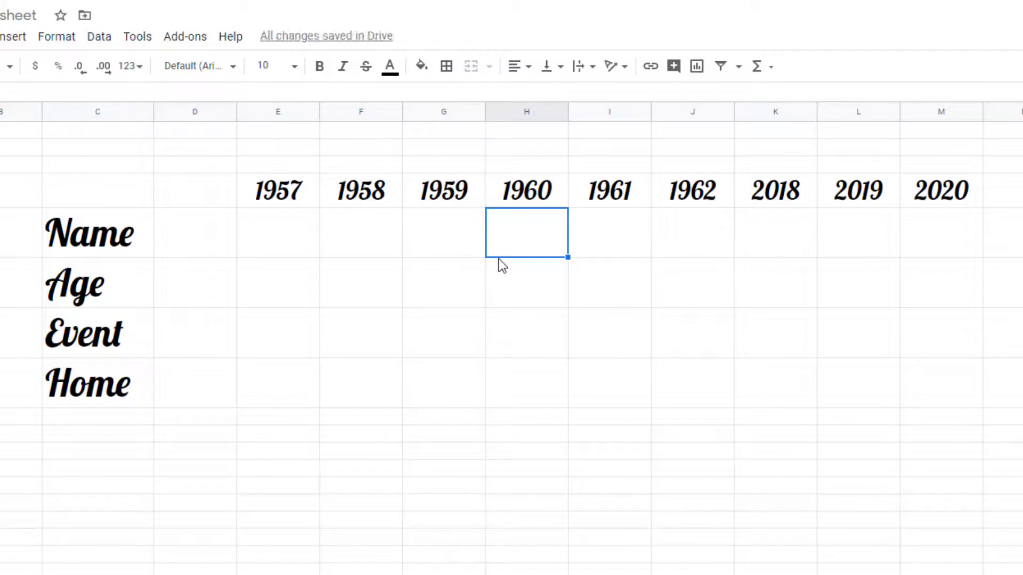
Enter the person's first name in cell D5 and the age 0 in cell E6.
left_click(179, 241)
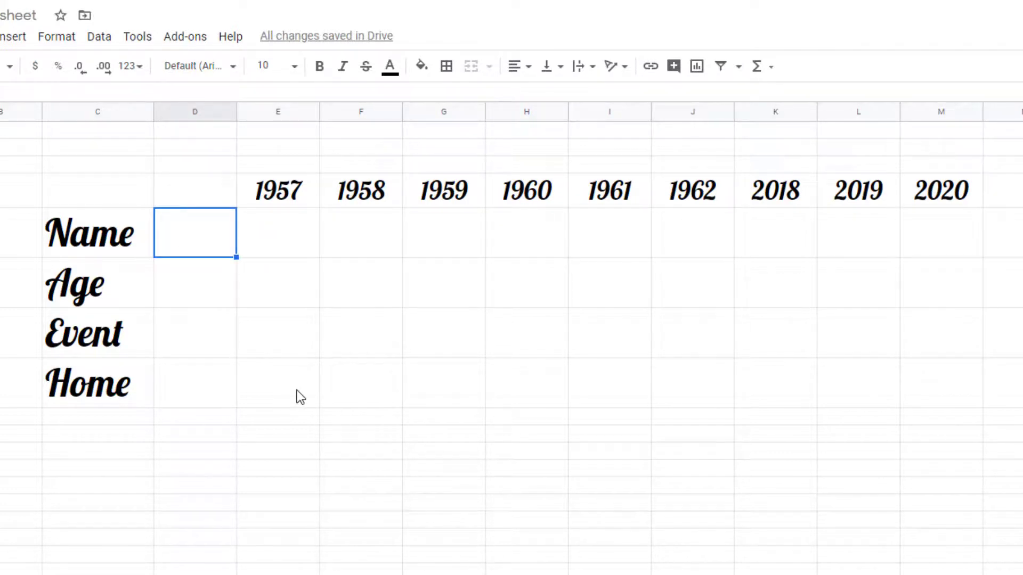
type("Fred")
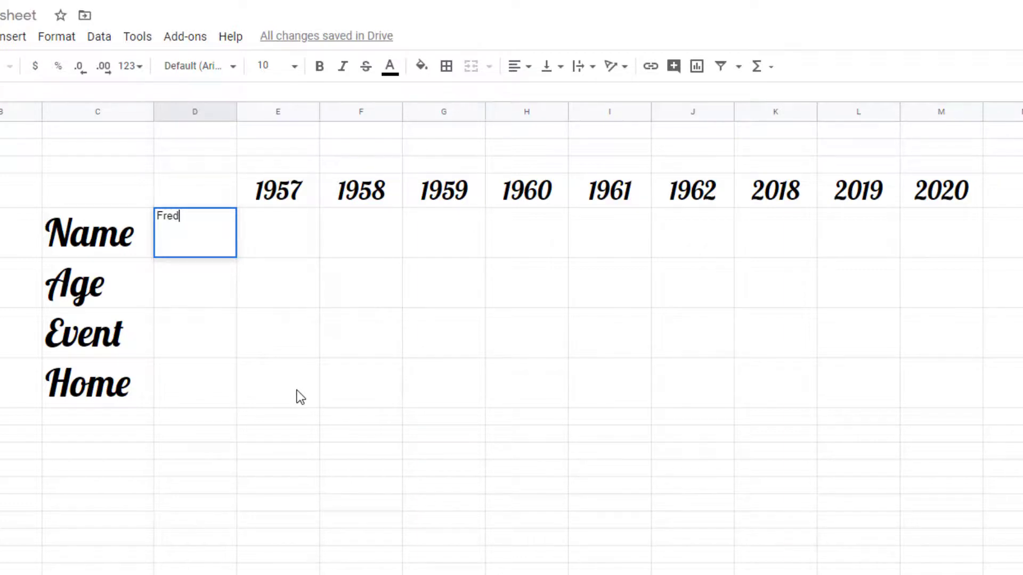
key("Return")
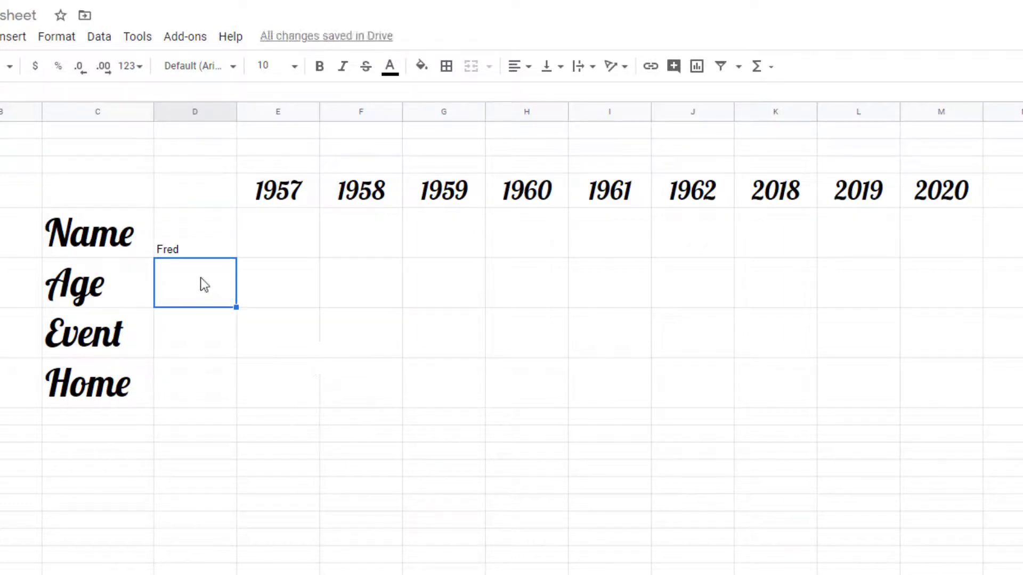
left_click(283, 240)
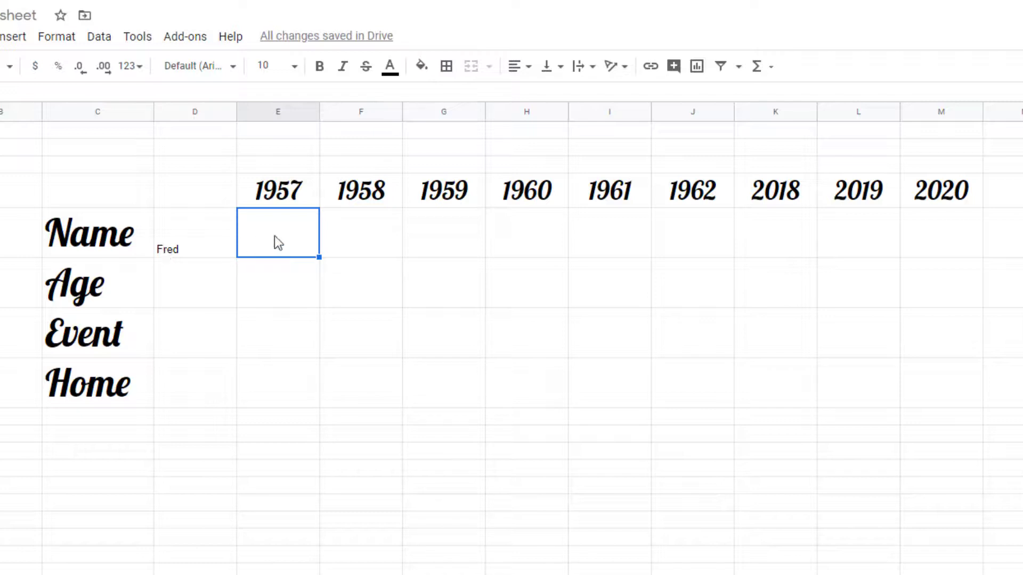
left_click(292, 284)
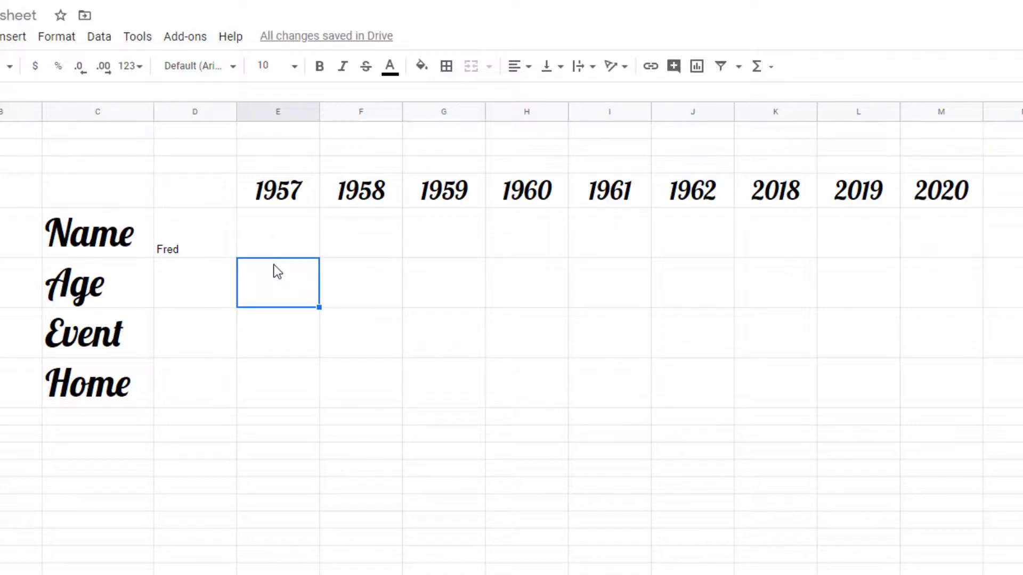
type("0")
Enter the ages 1 in cell F6 and 3 in cell G6.
left_click(362, 278)
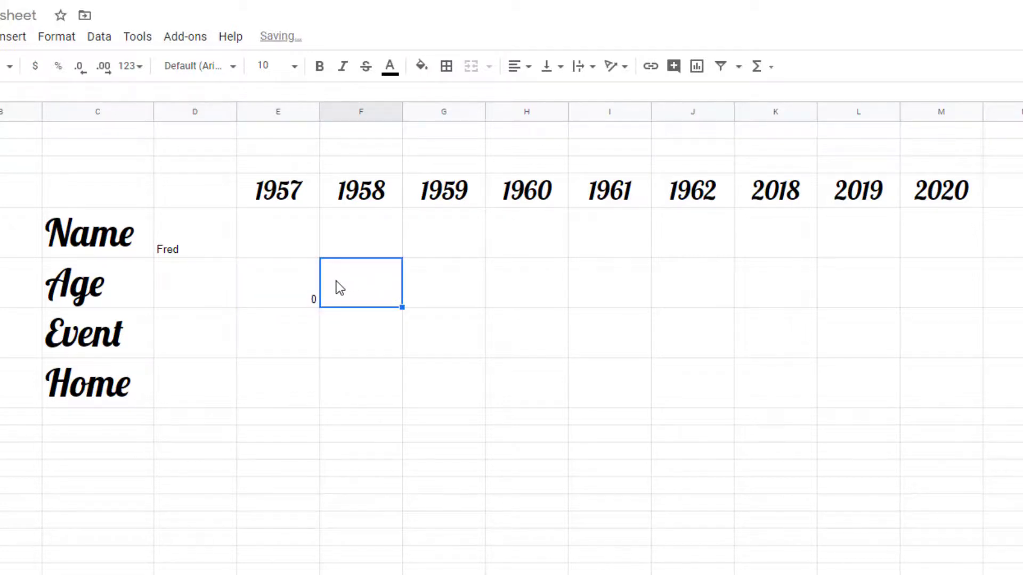
type("1")
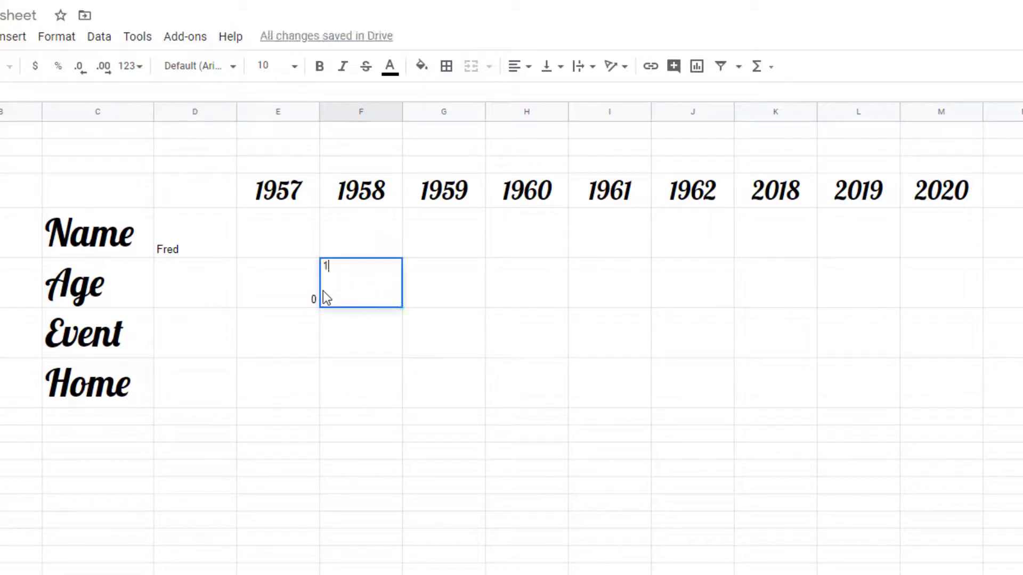
left_click(340, 373)
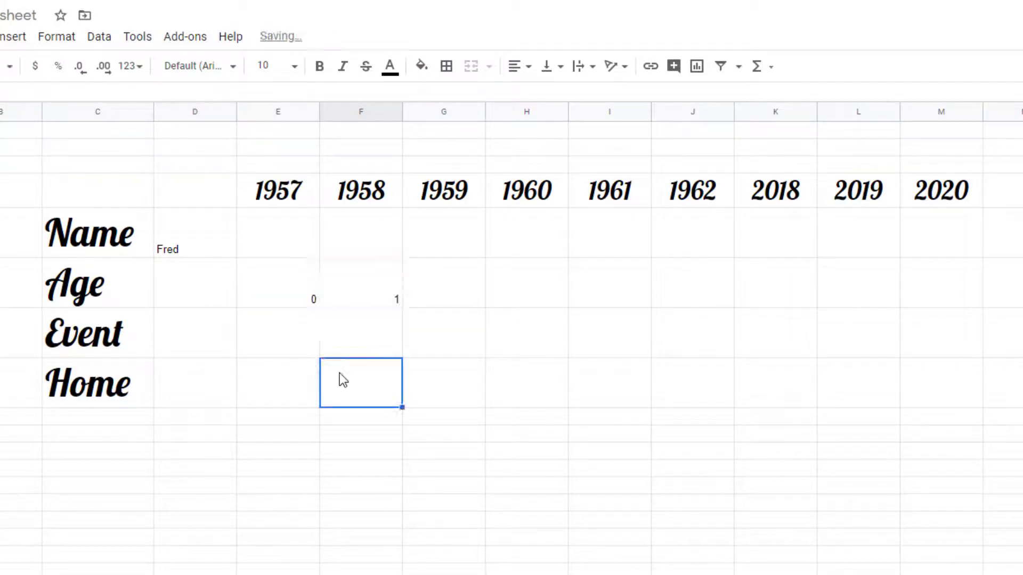
left_click(449, 290)
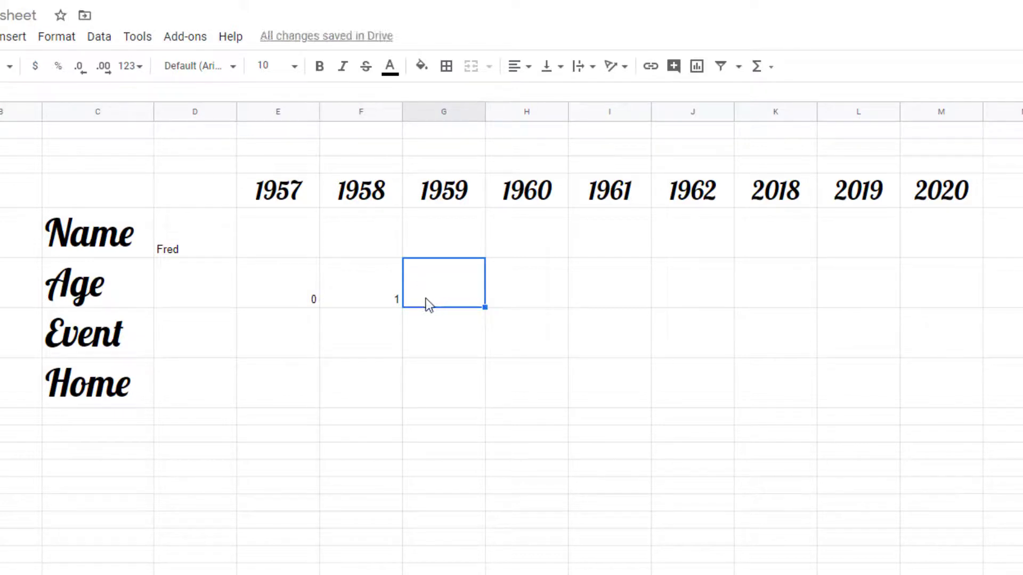
type("3")
left_click(446, 376)
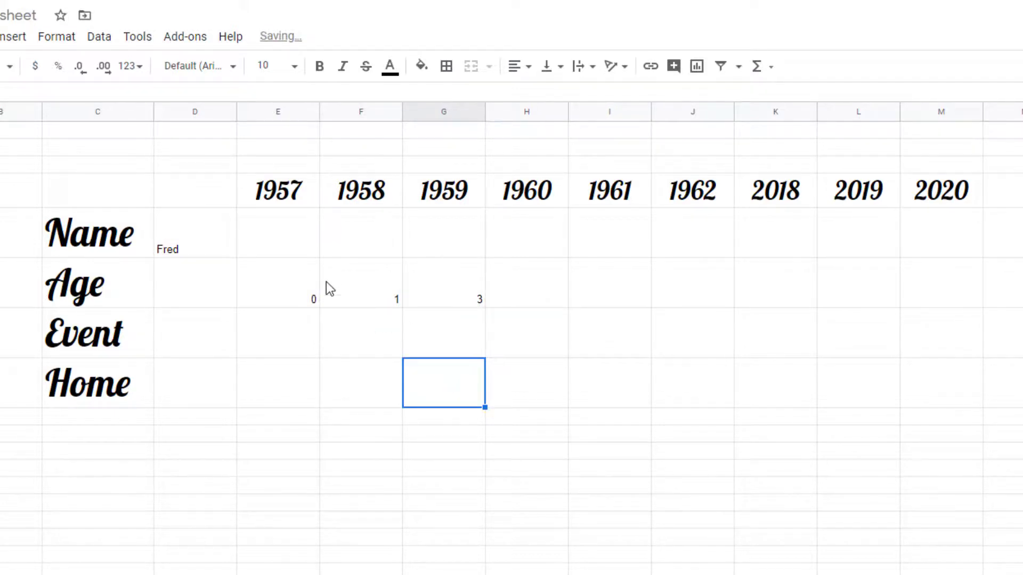
Extend the age series from cells E6 to G6 across the row to cell M6.
left_click_drag(279, 298, 463, 303)
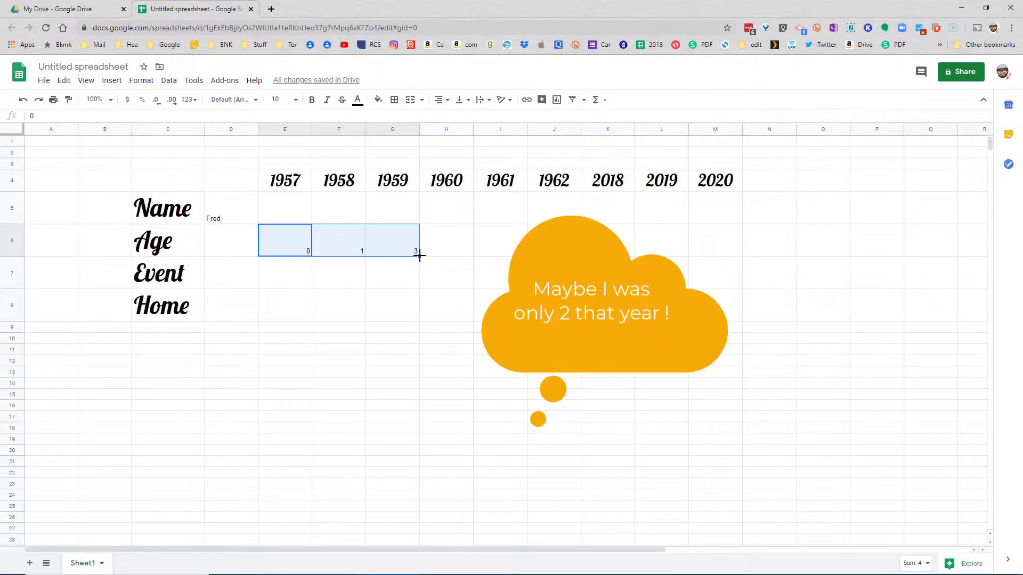
left_click_drag(419, 257, 702, 254)
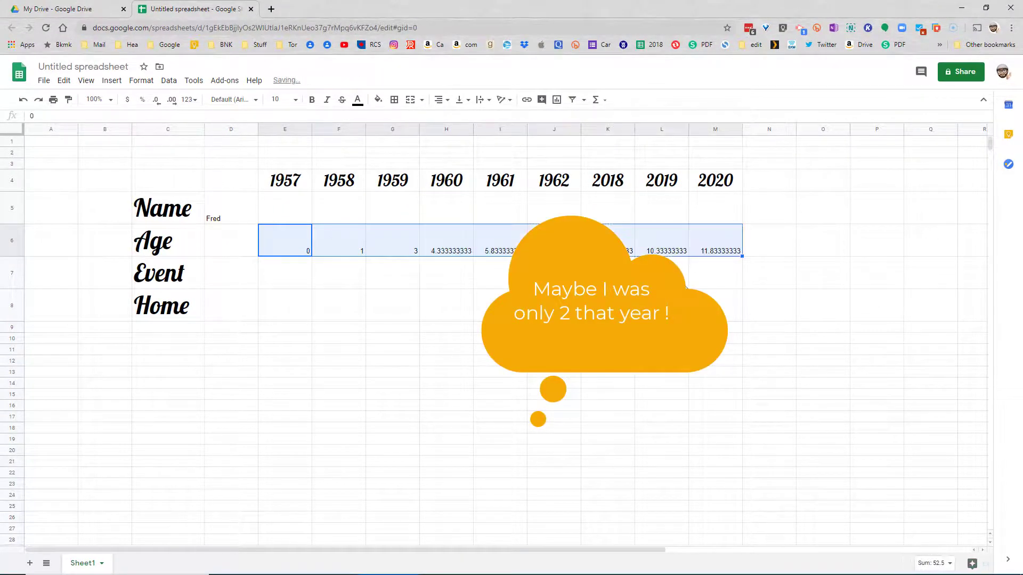
left_click(459, 281)
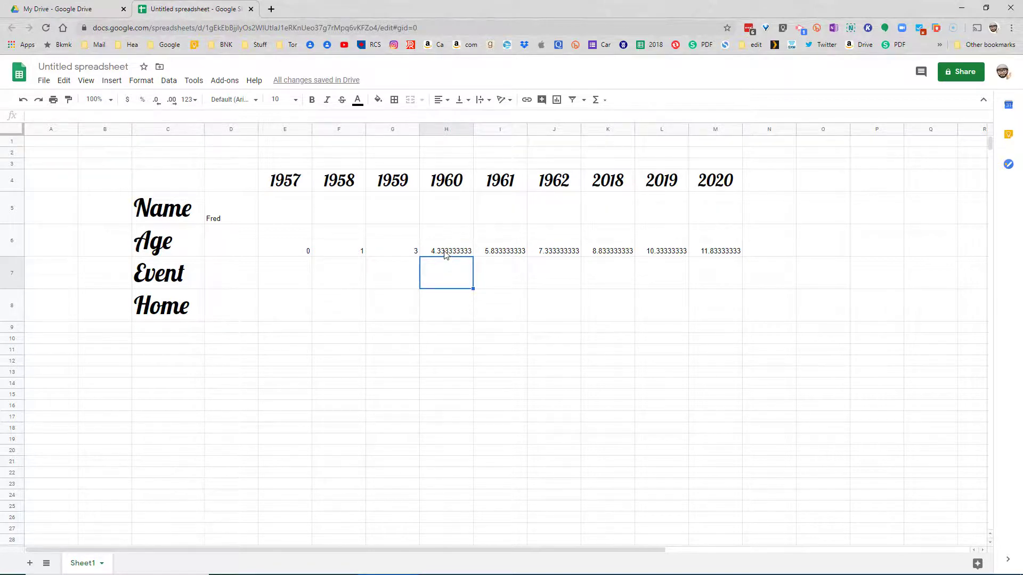
Reduce the decimal places of the ages in cells H6 to M6 until they show whole numbers.
left_click_drag(445, 254, 717, 254)
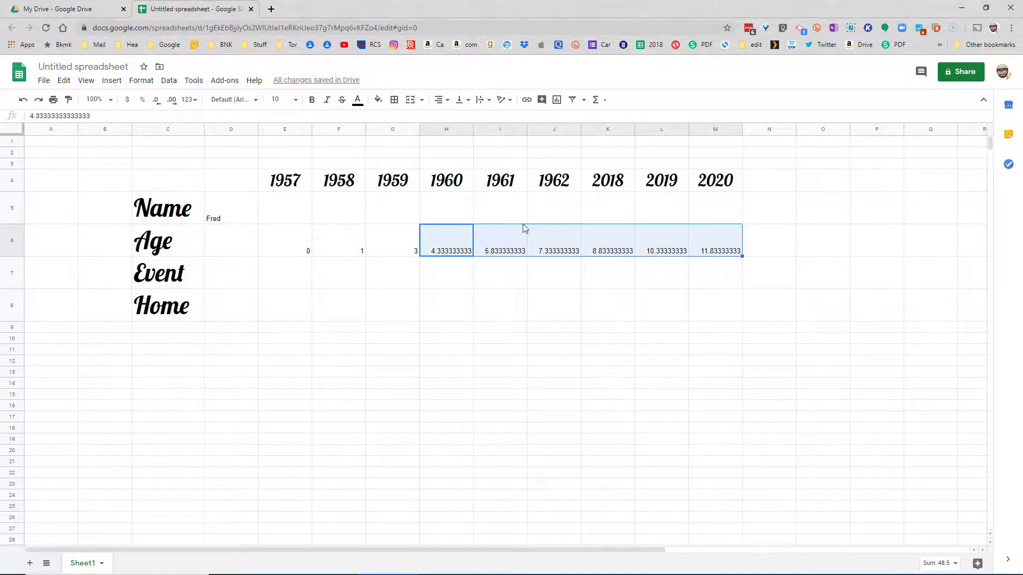
left_click(156, 101)
left_click(157, 102)
left_click(156, 102)
left_click(156, 101)
left_click(156, 101)
left_click(156, 102)
left_click(156, 101)
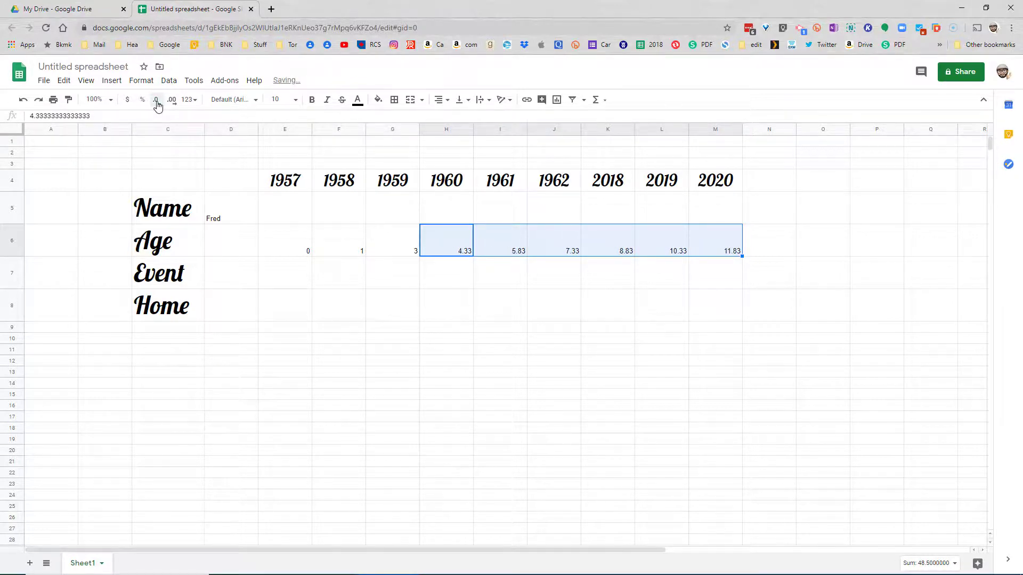
left_click(156, 101)
left_click(156, 101)
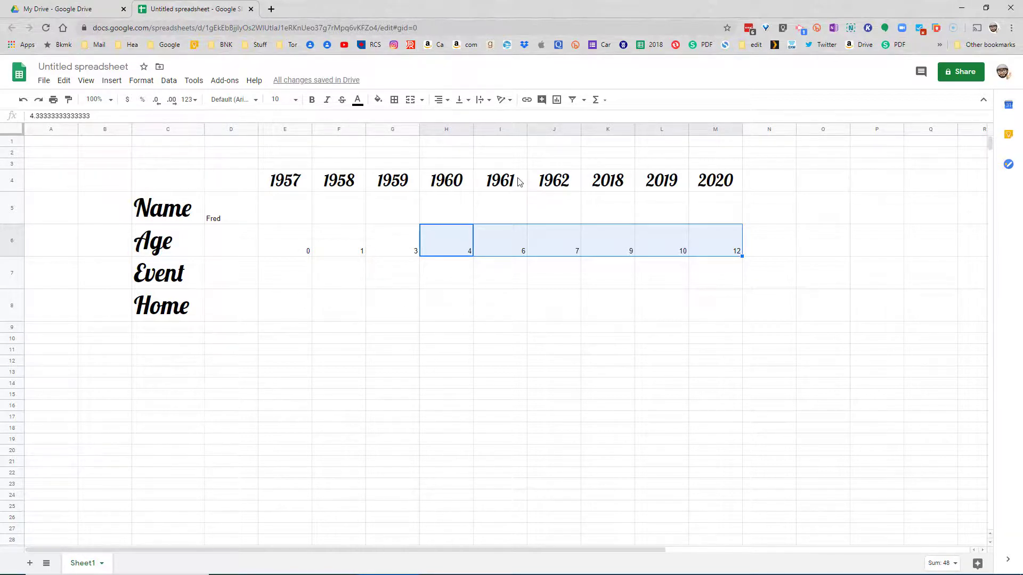
Clear the ages in cells F6 to M6.
left_click_drag(344, 251, 738, 247)
key("Delete")
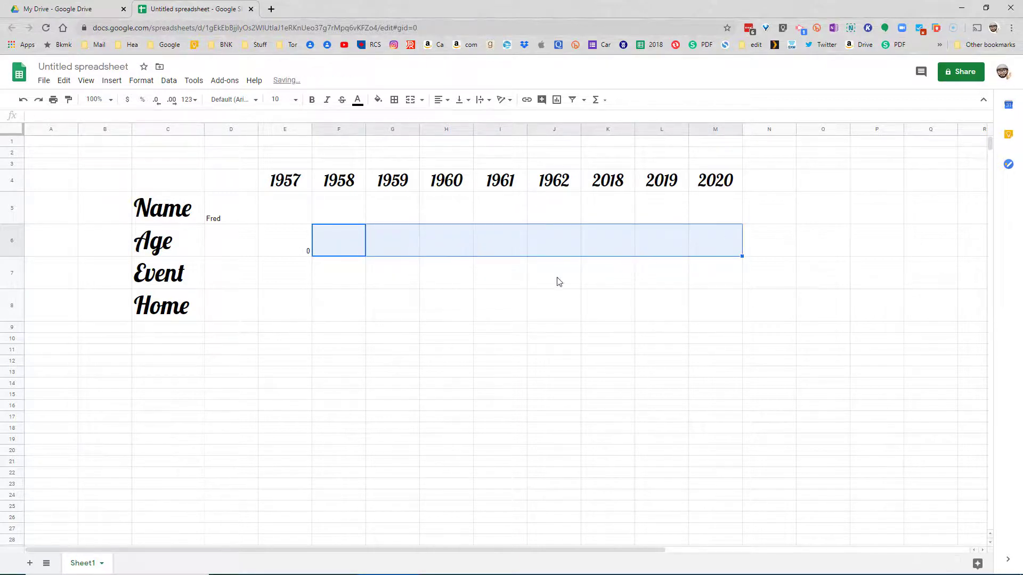
Enter "I was born" as the 1957 event in cell E7 and the home village, county and country in cell E8.
left_click(296, 273)
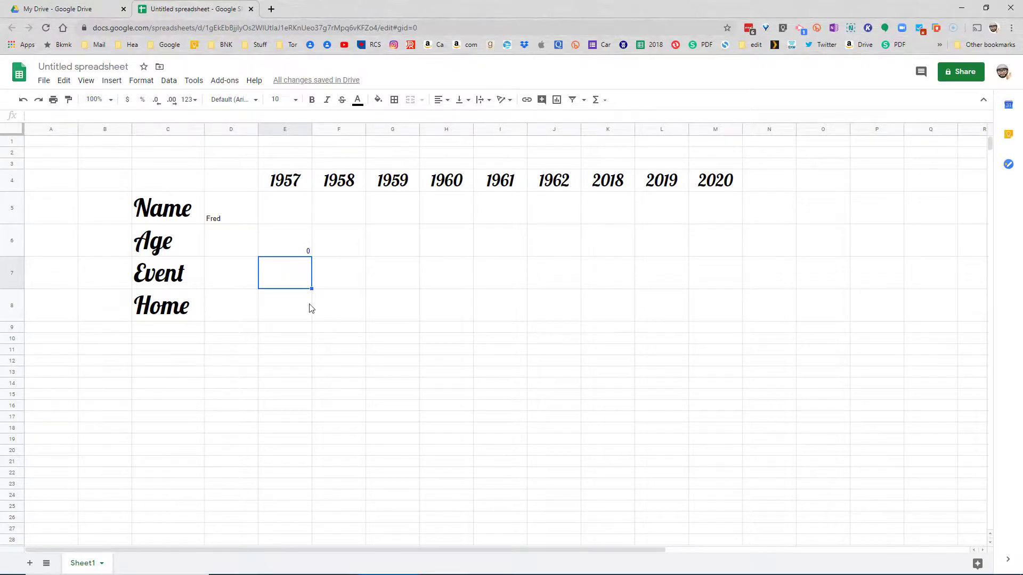
type("I was born")
key("Return")
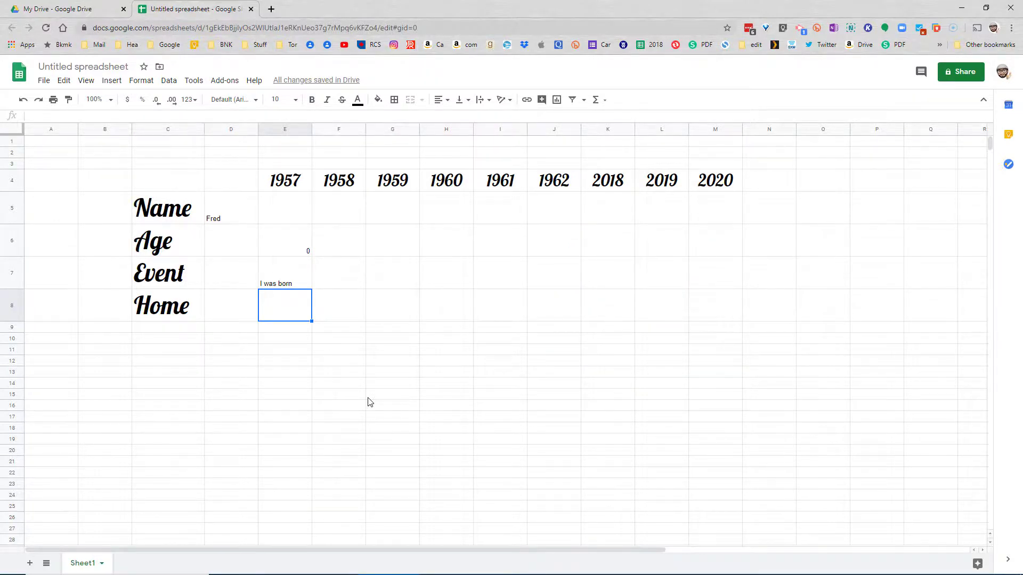
type("Mark")
type("en")
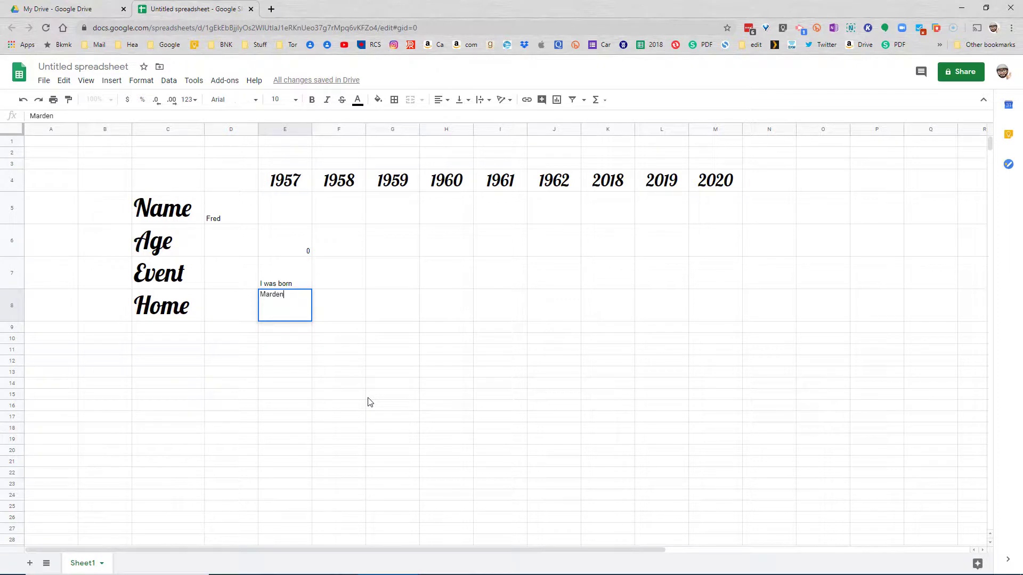
type(", Kent, UK")
key("Return")
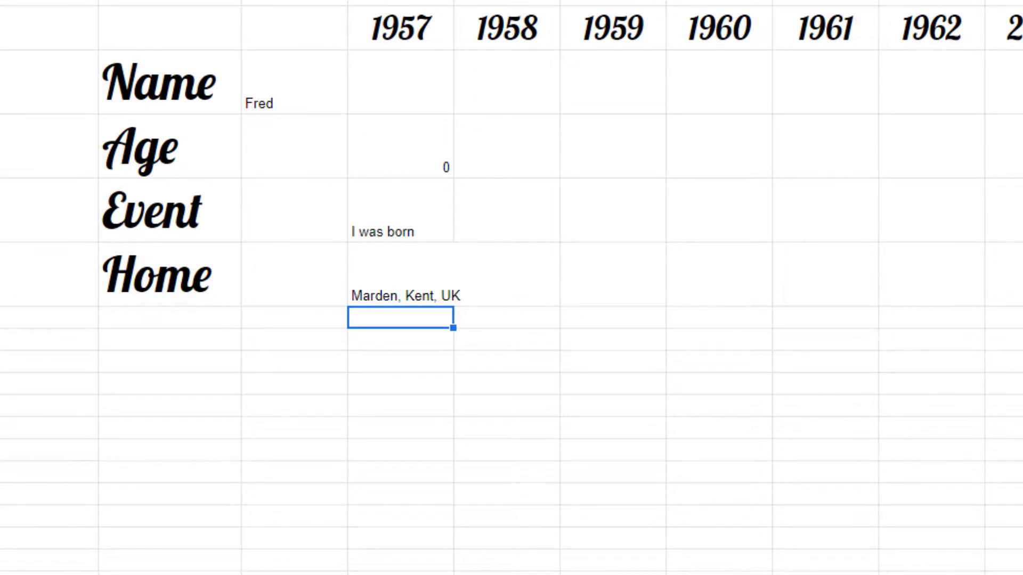
Widen column E so the home location in cell E8 fits inside the column.
left_click_drag(452, 0, 476, 0)
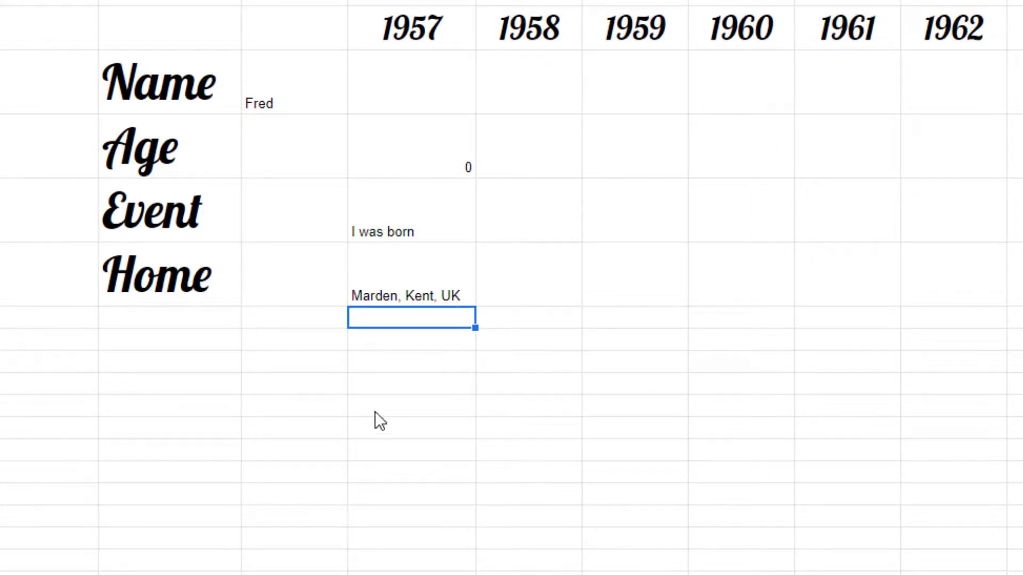
left_click(371, 296)
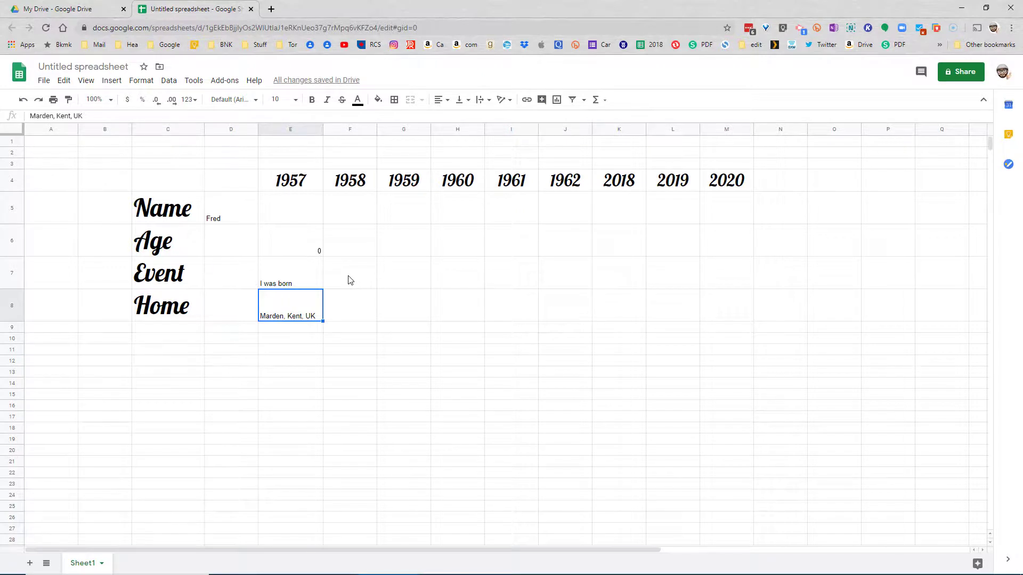
left_click(351, 246)
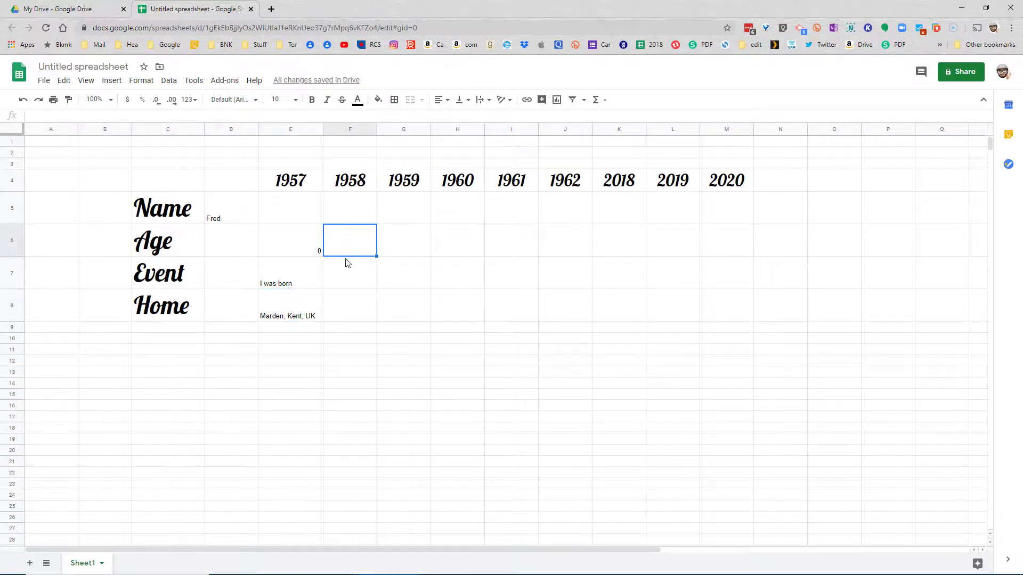
left_click(344, 284)
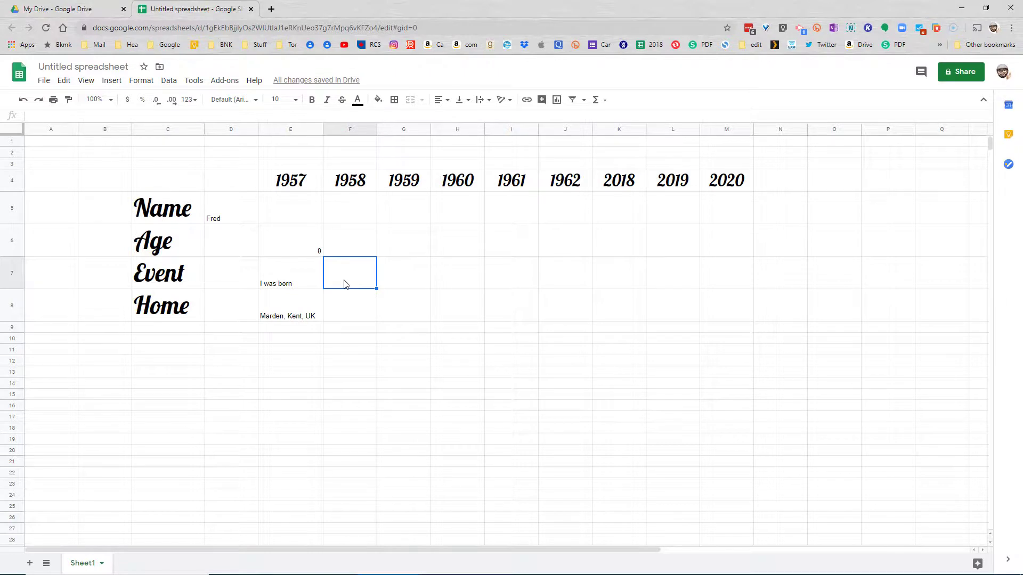
left_click(342, 312)
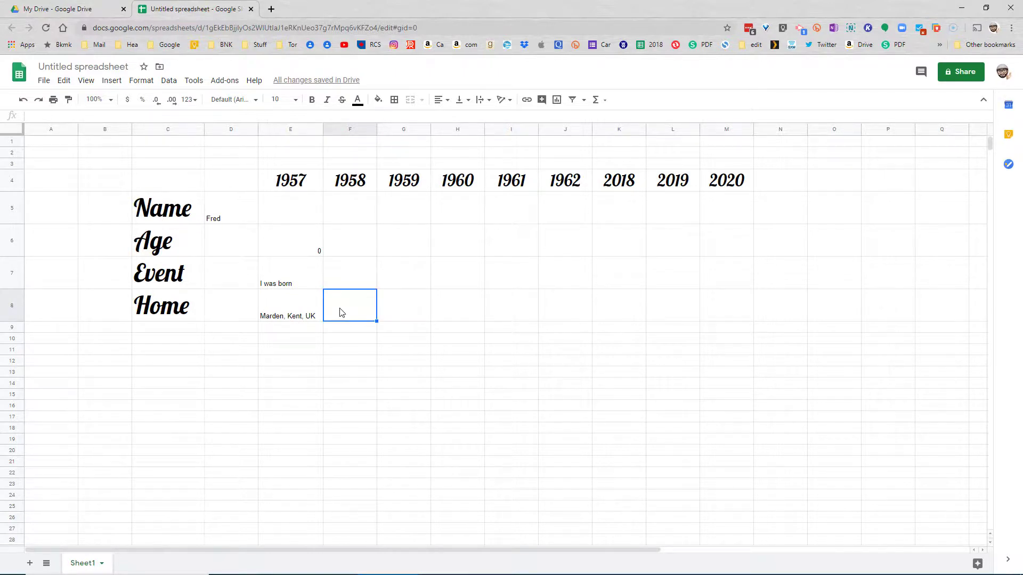
Enter the home city, province and country as the 2020 home in cell M8.
left_click(729, 315)
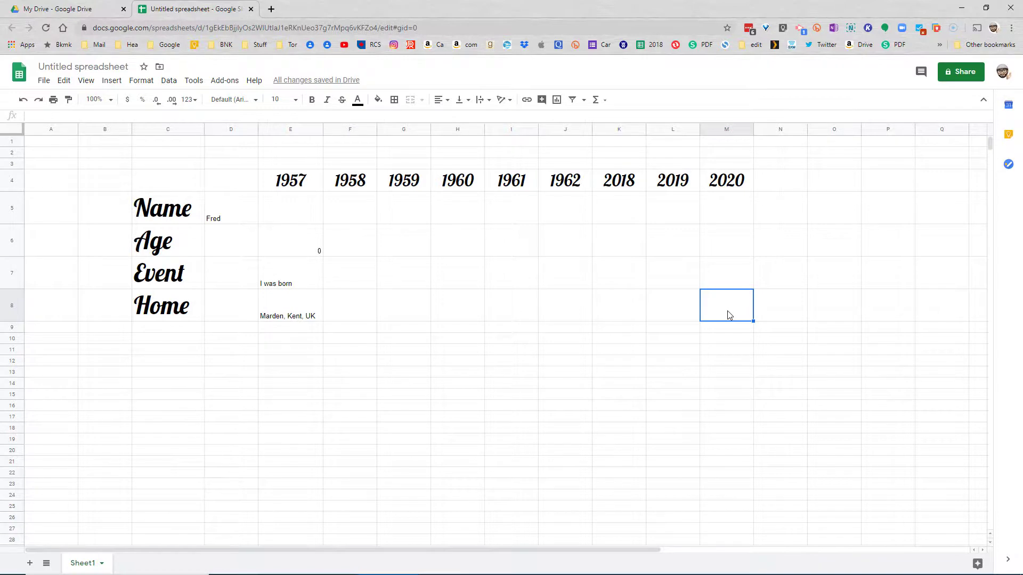
type("London")
type(", Ontr")
key("BackSpace")
key("BackSpace")
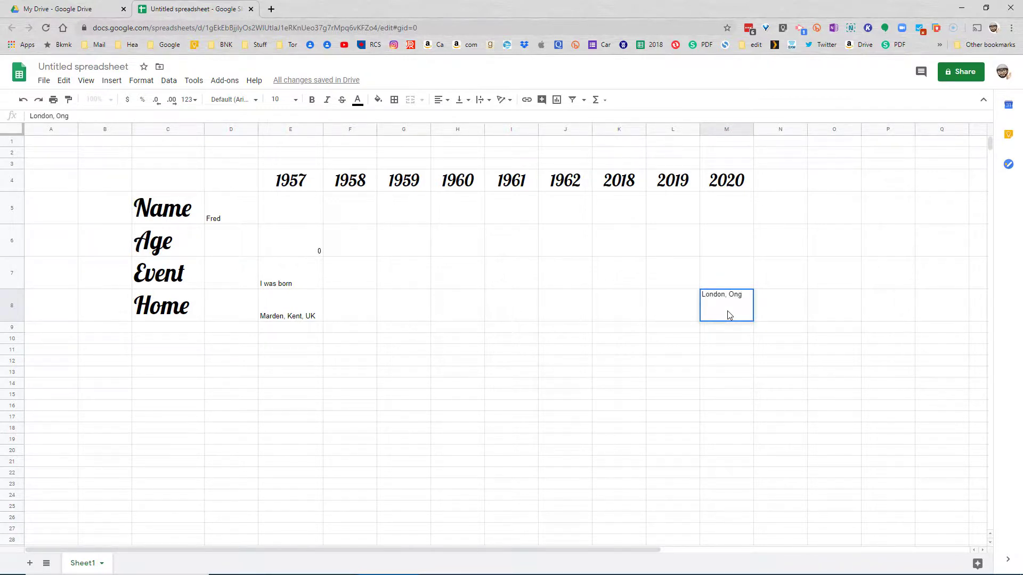
type("tario, Canada")
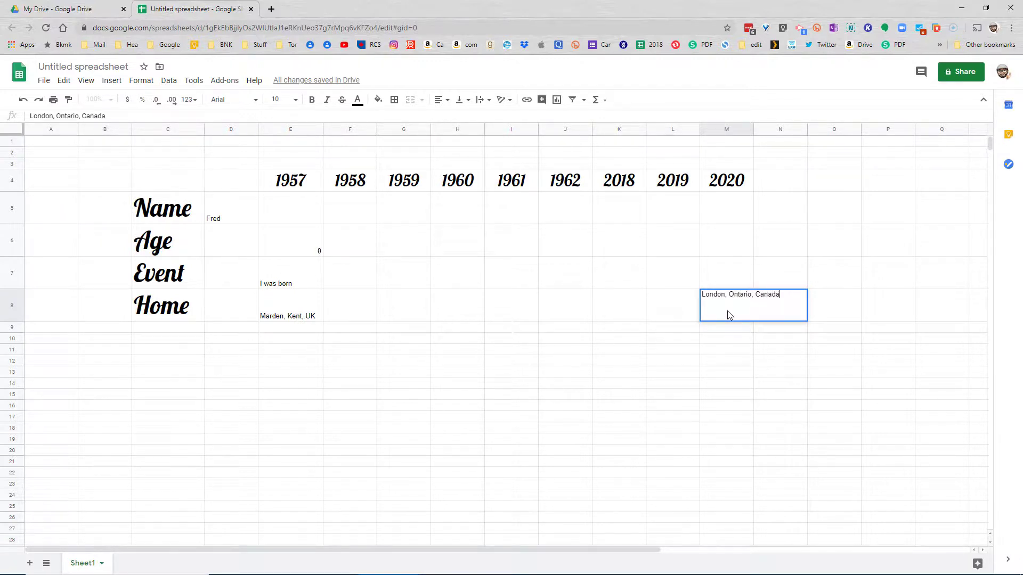
key("Return")
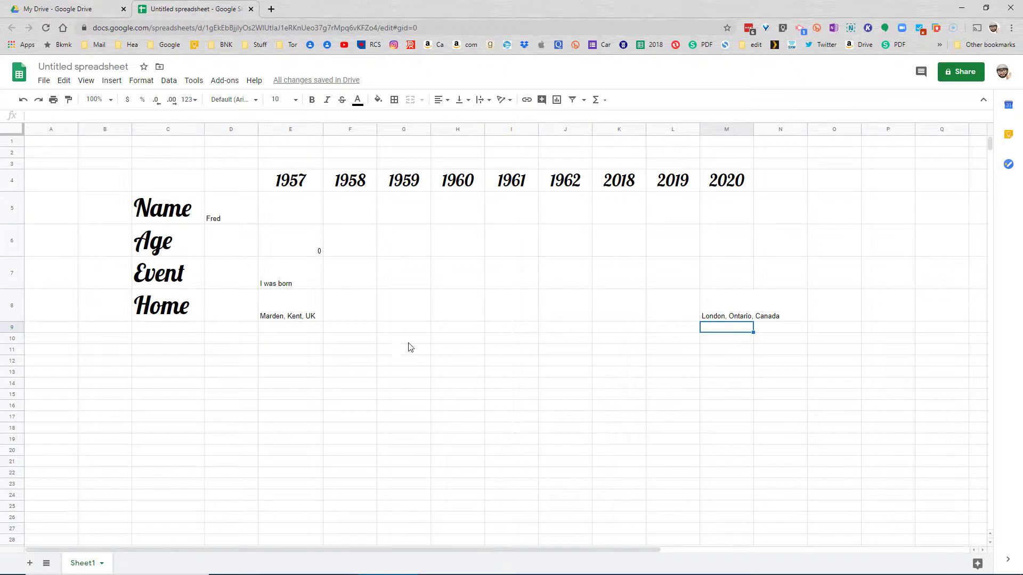
Fill the first name from cell D5 across the Name row through cell M5, under the 2020 heading.
left_click(229, 213)
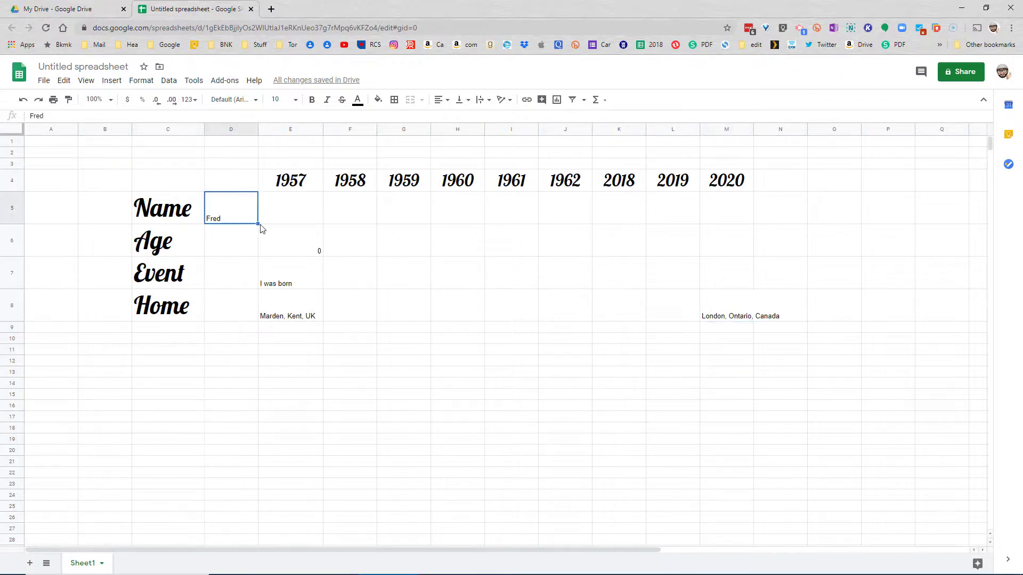
left_click_drag(258, 222, 703, 213)
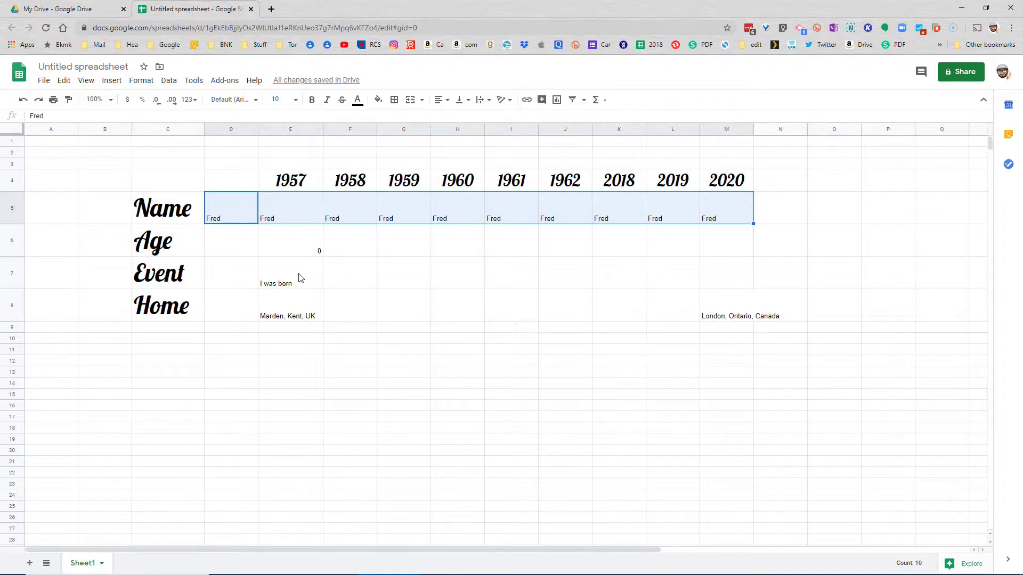
left_click(356, 275)
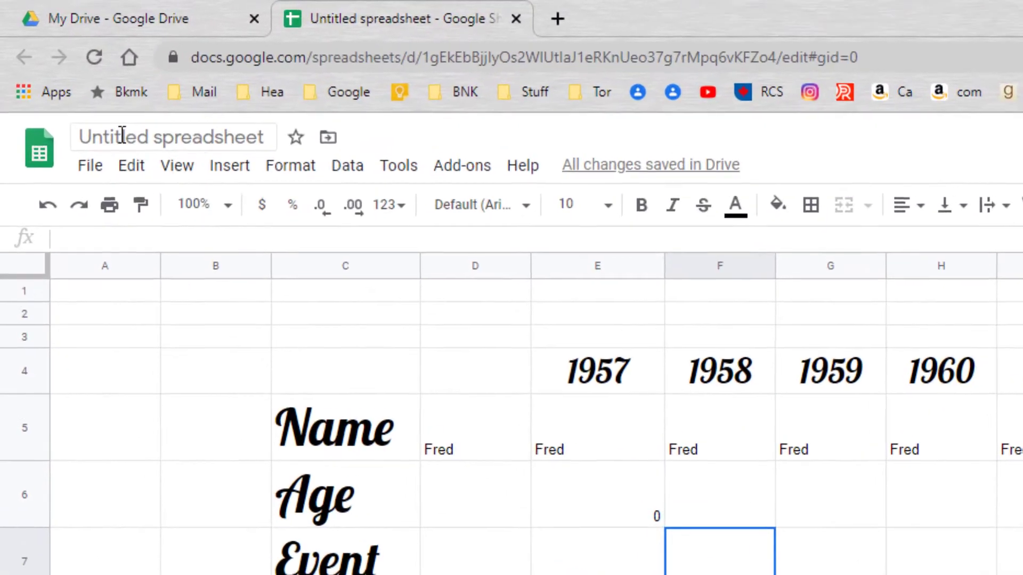
Rename the untitled spreadsheet as "My Life".
left_click(121, 135)
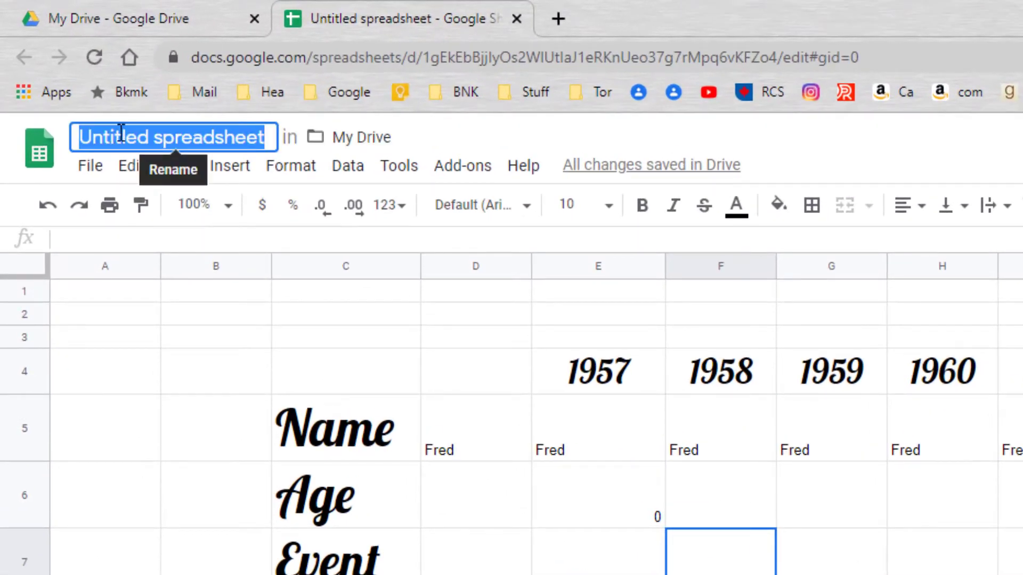
type("My ")
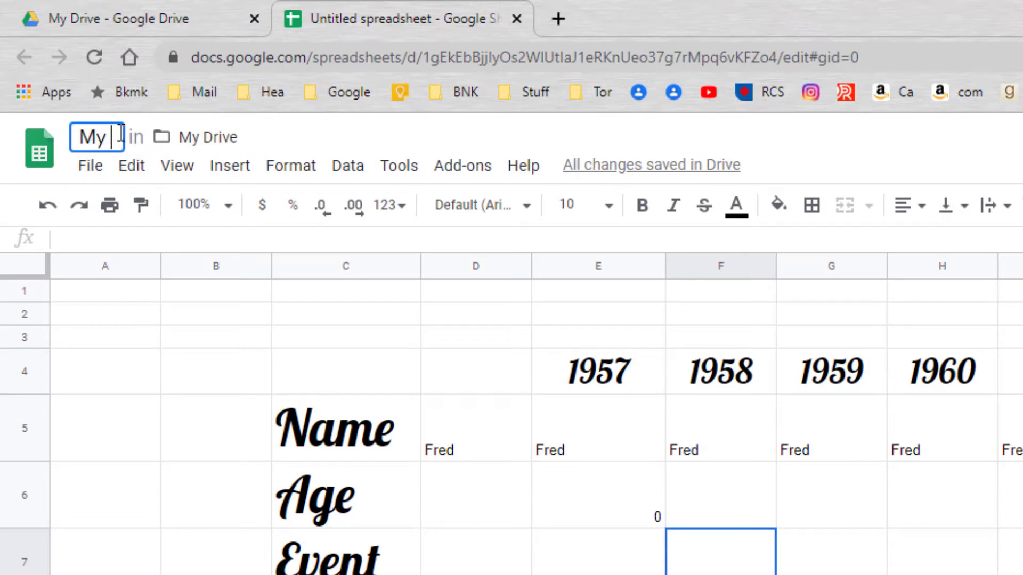
type("Life")
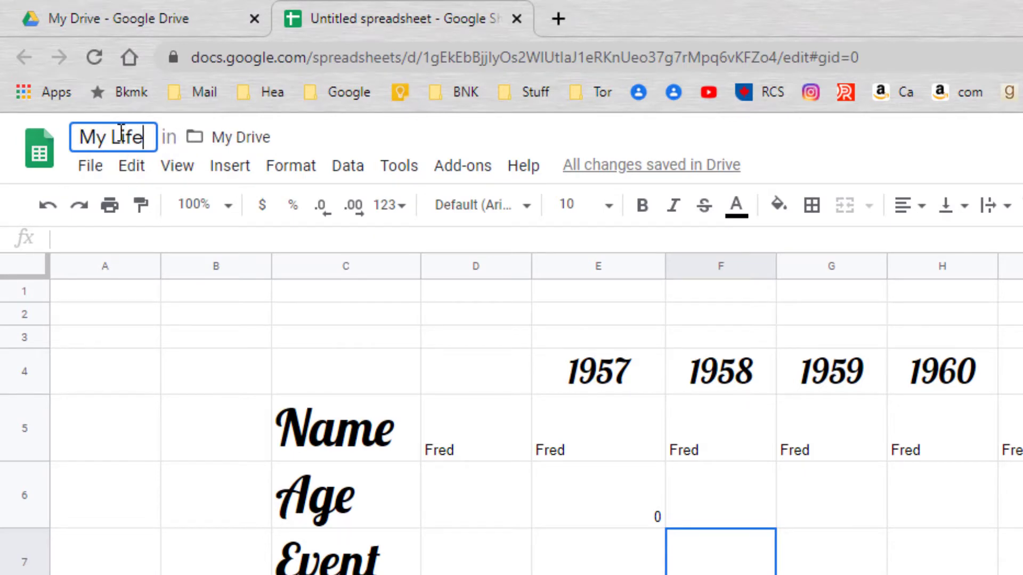
left_click(80, 369)
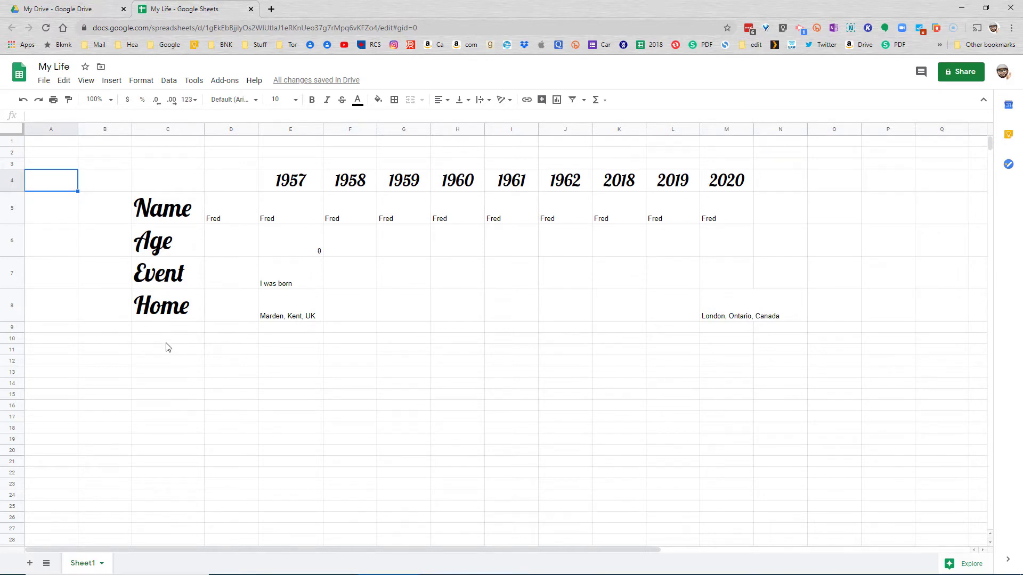
left_click(287, 181)
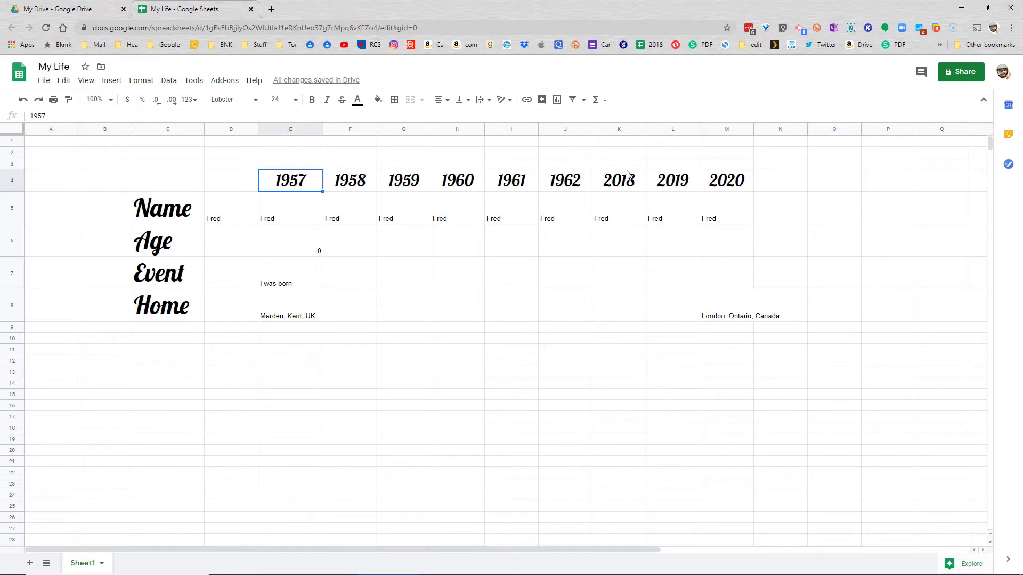
left_click(733, 187)
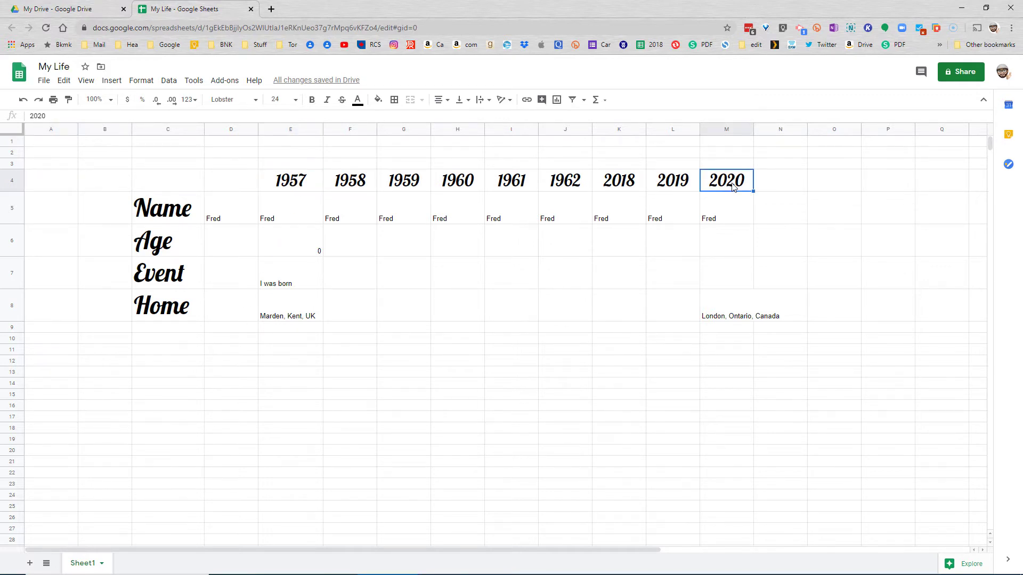